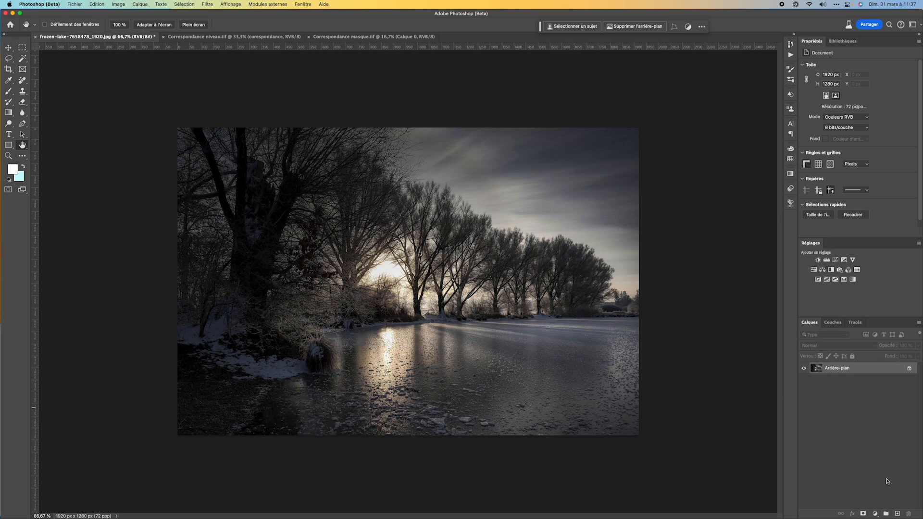
# Step: Convert the Arrière-plan background into an editable layer named Calque 0
pyautogui.doubleClick(888, 371)
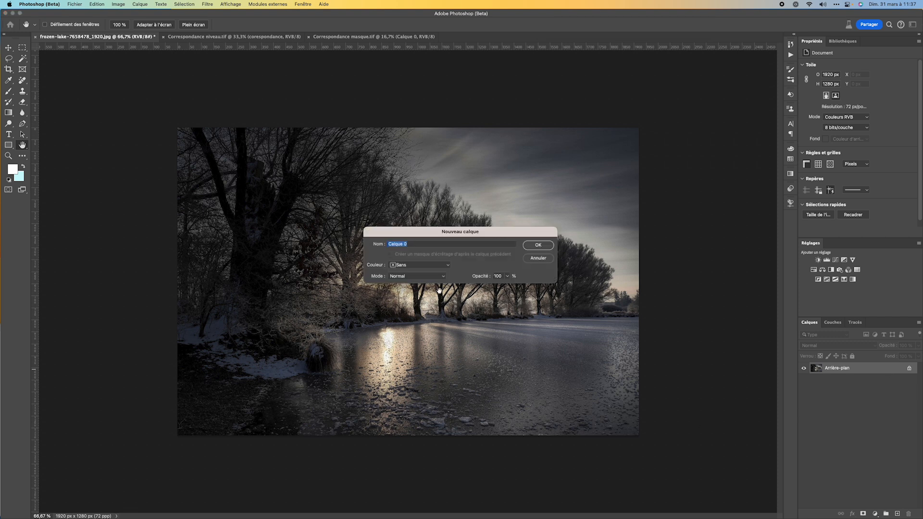
pyautogui.click(548, 246)
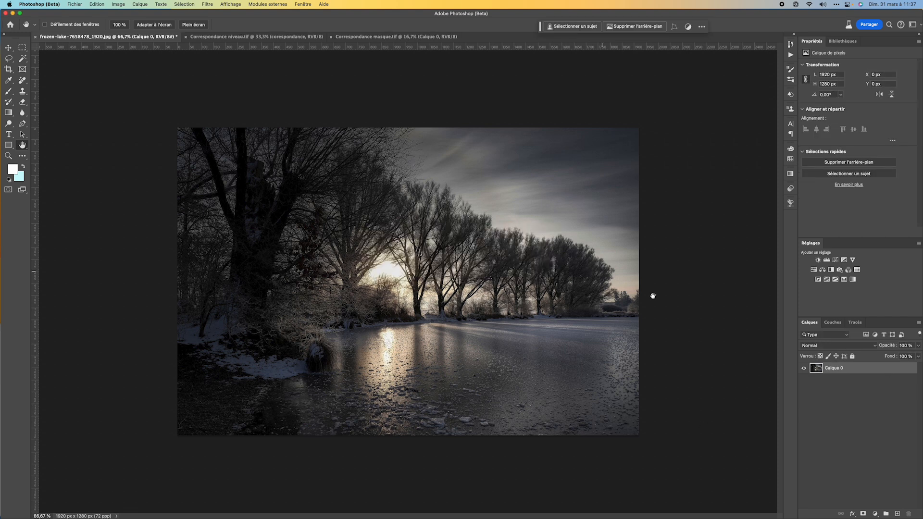
# Step: In Calque 0's blending options, try hiding its dark tones with the active-layer black limit at 41, and restore it to 0
pyautogui.doubleClick(872, 370)
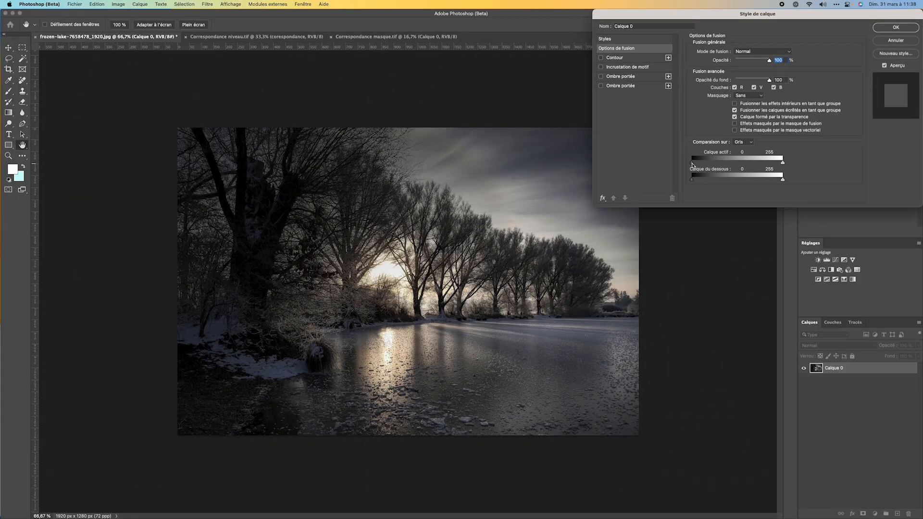
pyautogui.moveTo(692, 165)
pyautogui.mouseDown()
pyautogui.moveTo(710, 165)
pyautogui.moveTo(692, 166)
pyautogui.mouseUp()
pyautogui.moveTo(784, 165)
pyautogui.mouseDown()
pyautogui.moveTo(739, 164)
pyautogui.moveTo(790, 163)
pyautogui.mouseUp()
pyautogui.moveTo(692, 164); pyautogui.dragTo(707, 166)
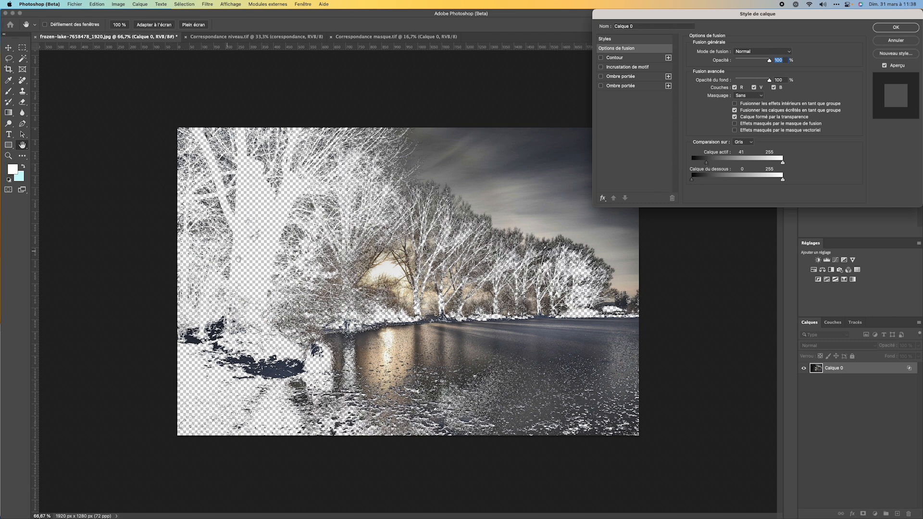
pyautogui.moveTo(708, 165); pyautogui.dragTo(692, 165)
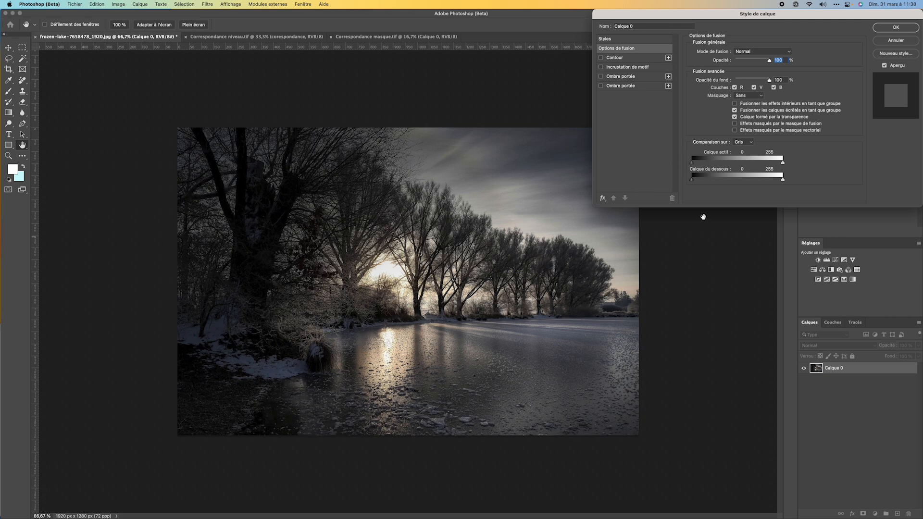
# Step: Try hiding the layer's bright tones with the active-layer white limit at 183, restore it to 255, and close the blending options
pyautogui.moveTo(781, 164); pyautogui.dragTo(758, 164)
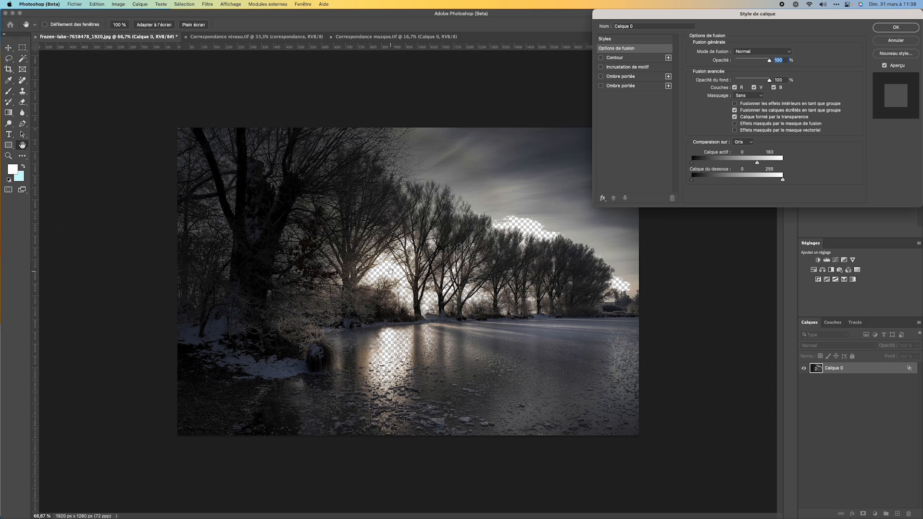
pyautogui.moveTo(757, 162); pyautogui.dragTo(783, 162)
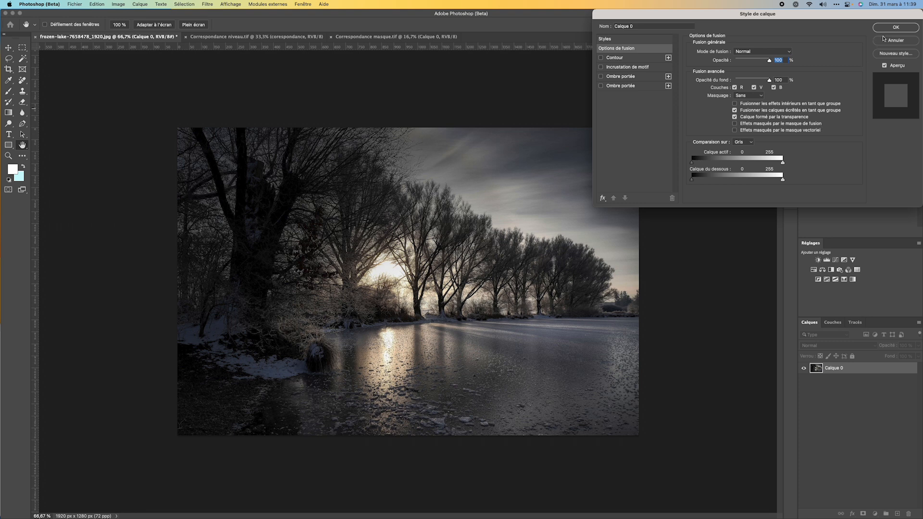
pyautogui.click(896, 27)
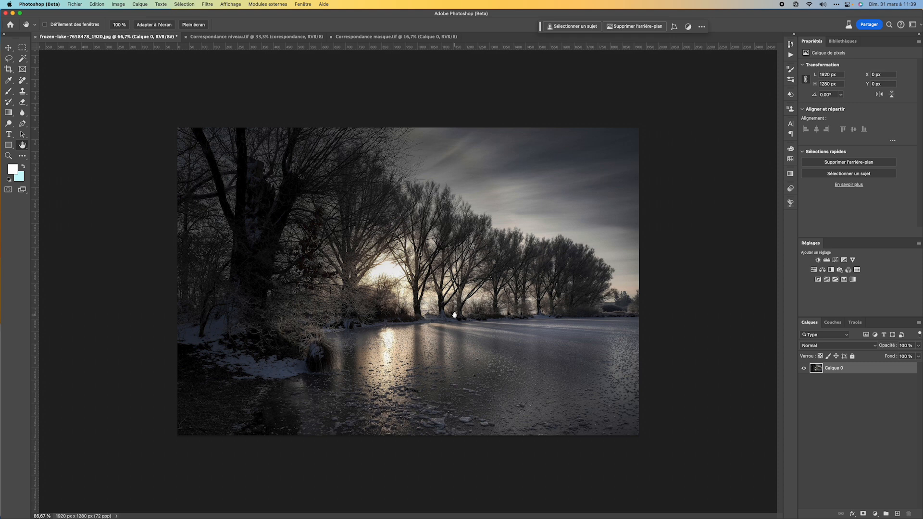
# Step: Add a new layer above the photo and draw a radial gradient from the sun outward to the sky above the trees
pyautogui.click(897, 514)
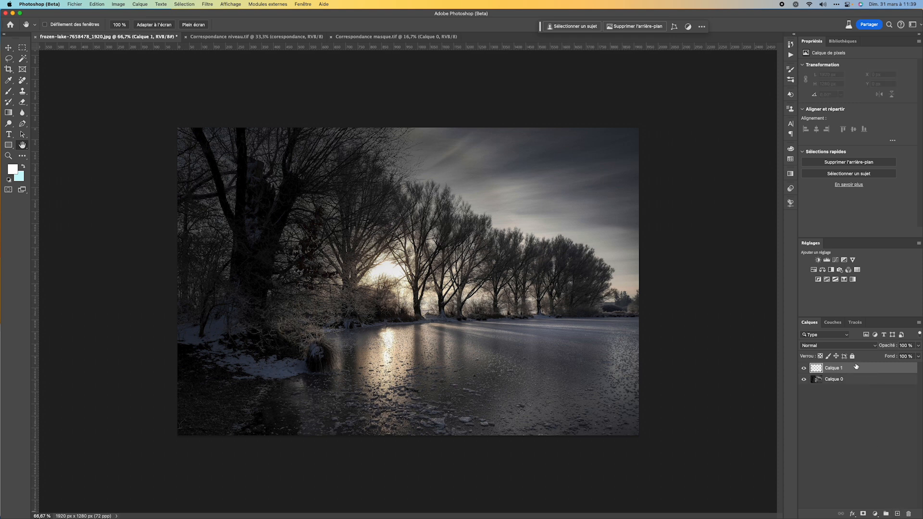
pyautogui.click(8, 113)
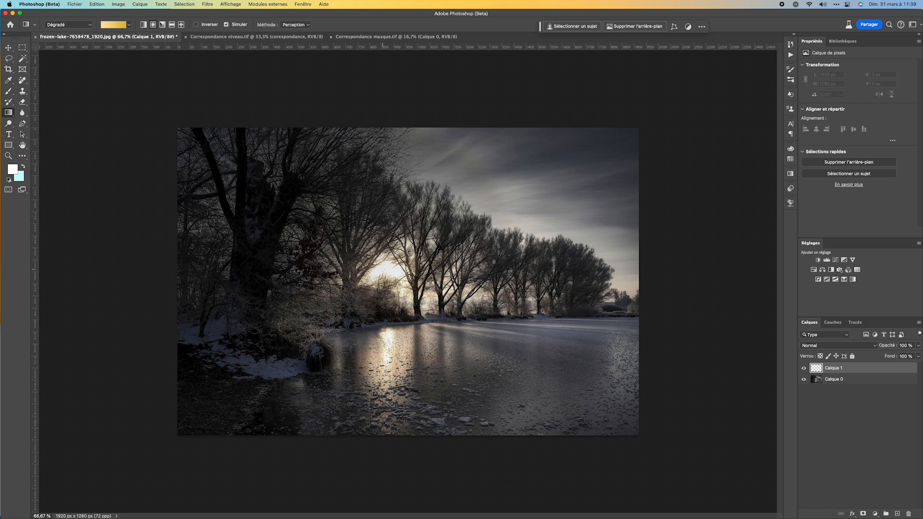
pyautogui.moveTo(382, 271); pyautogui.dragTo(548, 202)
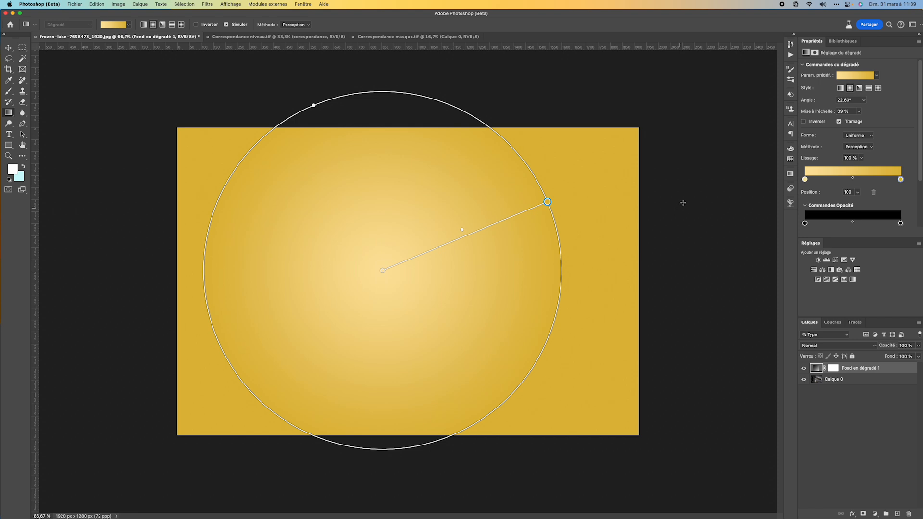
# Step: Set the radial gradient's outer colour to the dark golden brown 917205
pyautogui.doubleClick(549, 201)
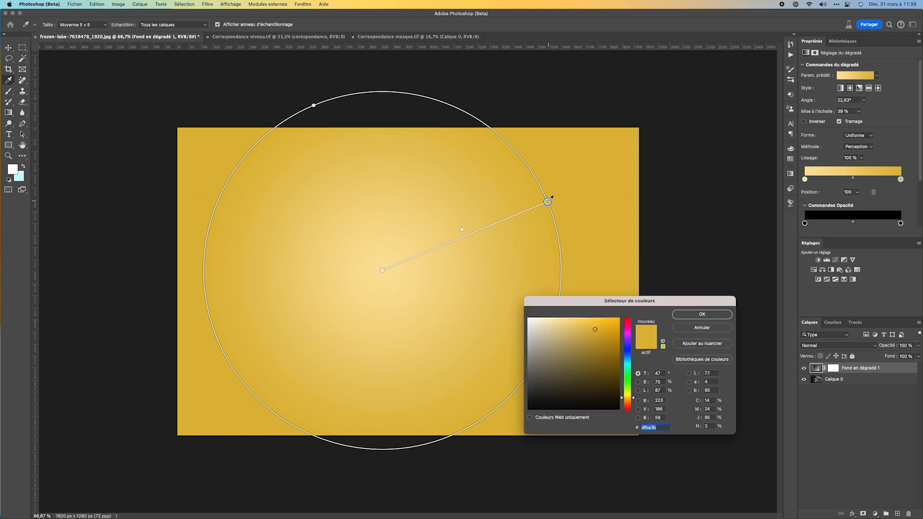
pyautogui.click(614, 352)
pyautogui.moveTo(615, 353); pyautogui.dragTo(617, 357)
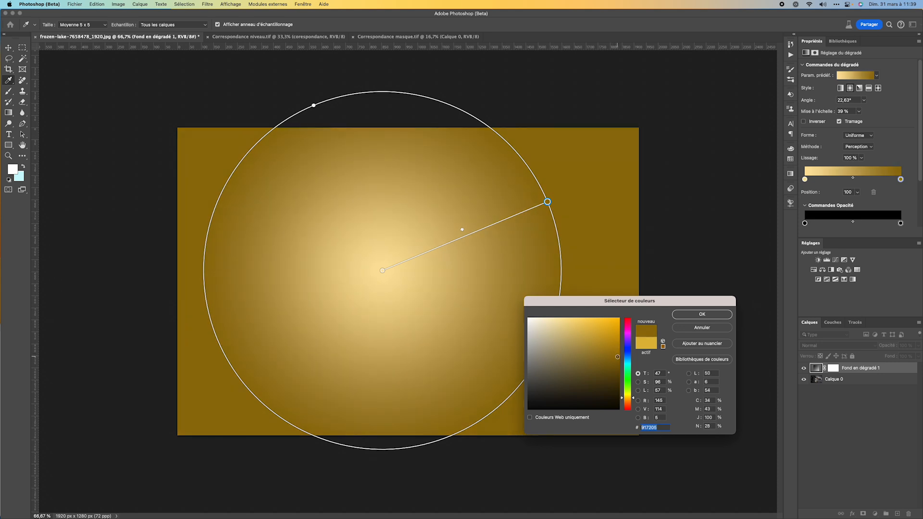
pyautogui.click(698, 315)
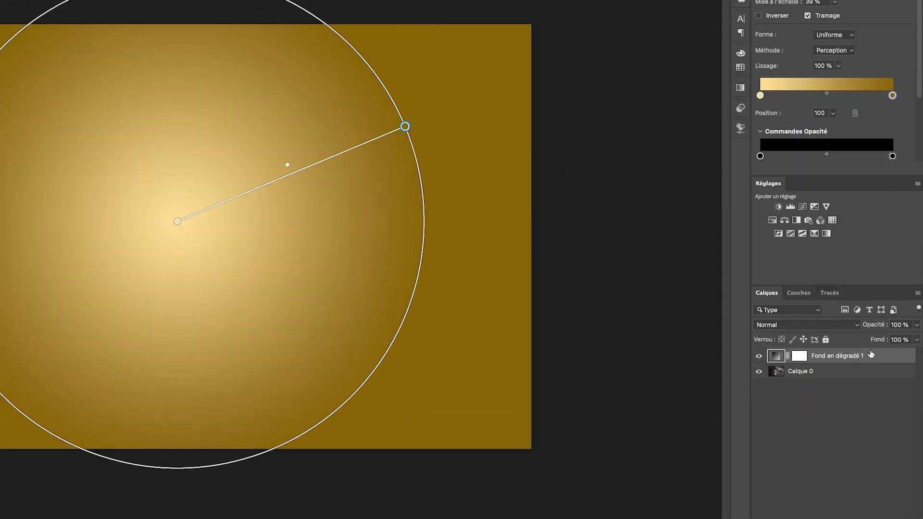
# Step: Place the gradient fill layer beneath the photo layer and rename the photo layer as paysage
pyautogui.moveTo(872, 355); pyautogui.dragTo(870, 382)
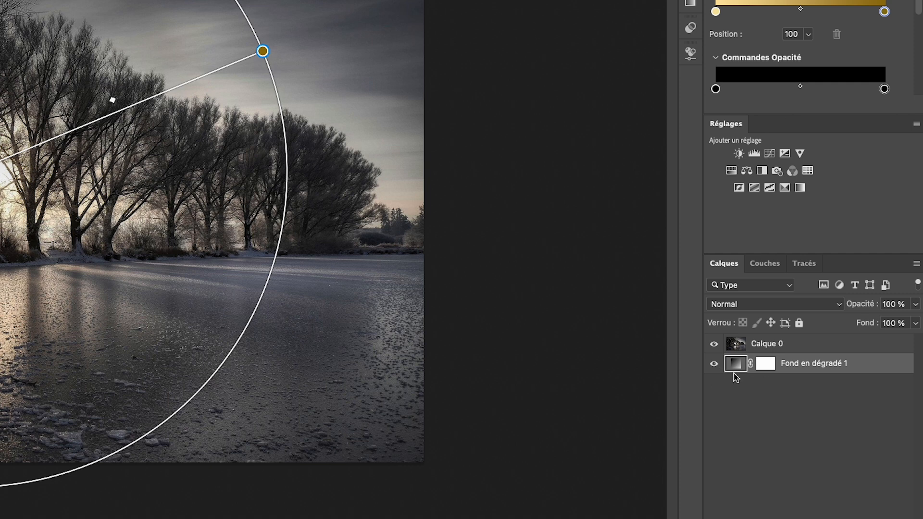
pyautogui.click(823, 346)
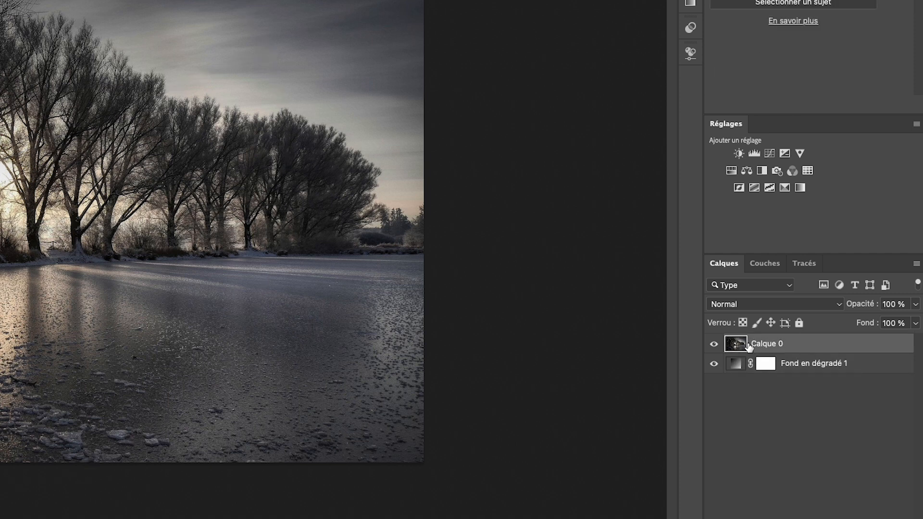
pyautogui.doubleClick(767, 344)
pyautogui.write('paysage')
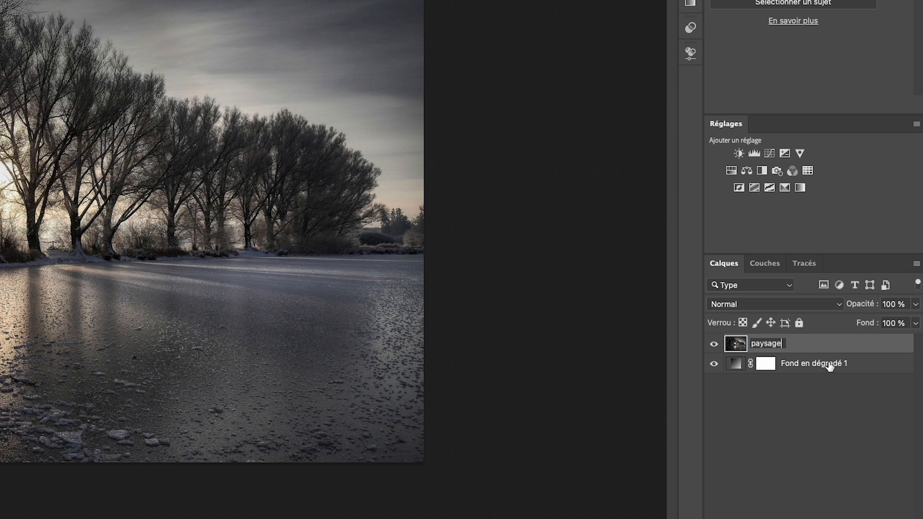
# Step: In paysage's blending options, lower the active-layer white limit to 134 and split it to 134 / 236 for a soft transition
pyautogui.doubleClick(858, 346)
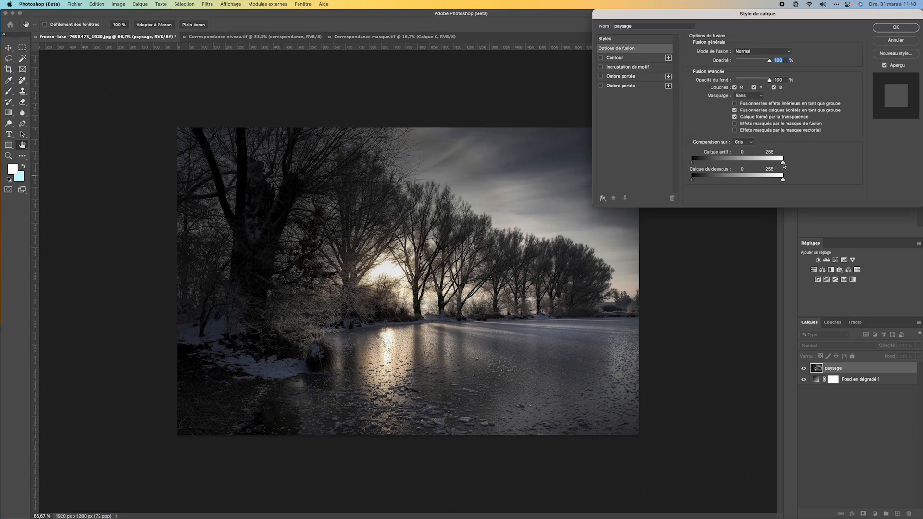
pyautogui.moveTo(784, 164); pyautogui.dragTo(740, 163)
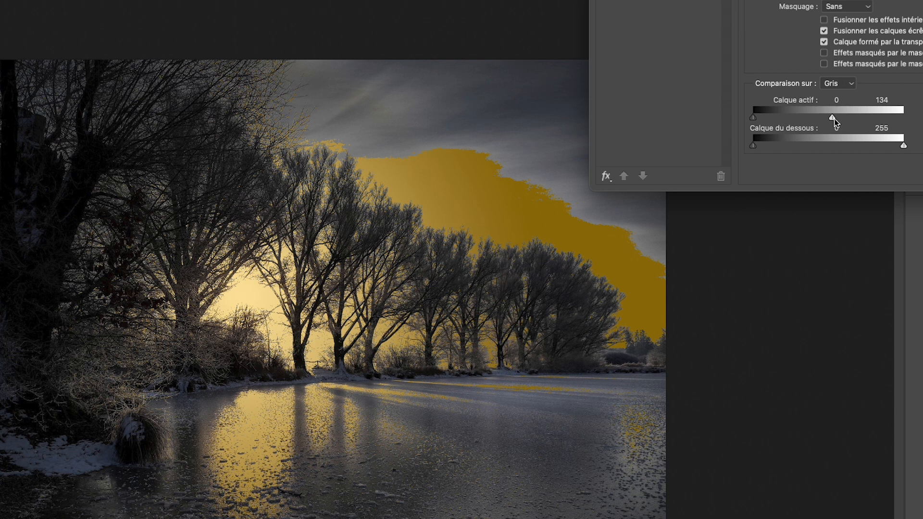
pyautogui.moveTo(833, 117); pyautogui.dragTo(878, 118)
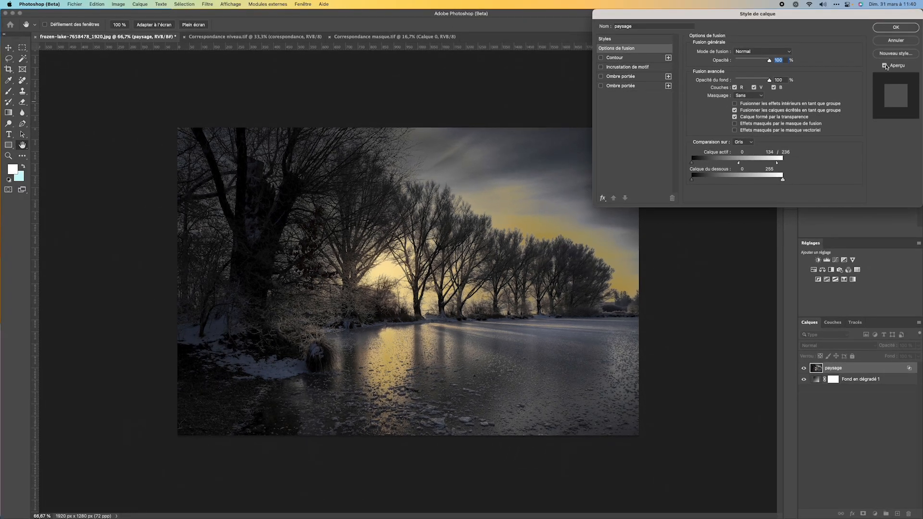
# Step: Compare the blend with the preview off and on, set the split active-layer white limit to 69 / 236, and apply the options
pyautogui.click(884, 66)
pyautogui.click(884, 66)
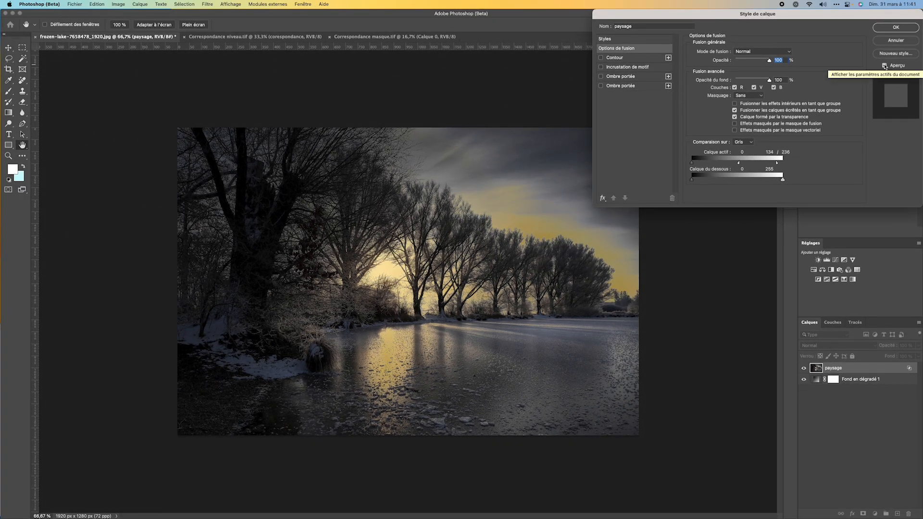
pyautogui.click(885, 65)
pyautogui.click(885, 66)
pyautogui.click(885, 66)
pyautogui.click(885, 66)
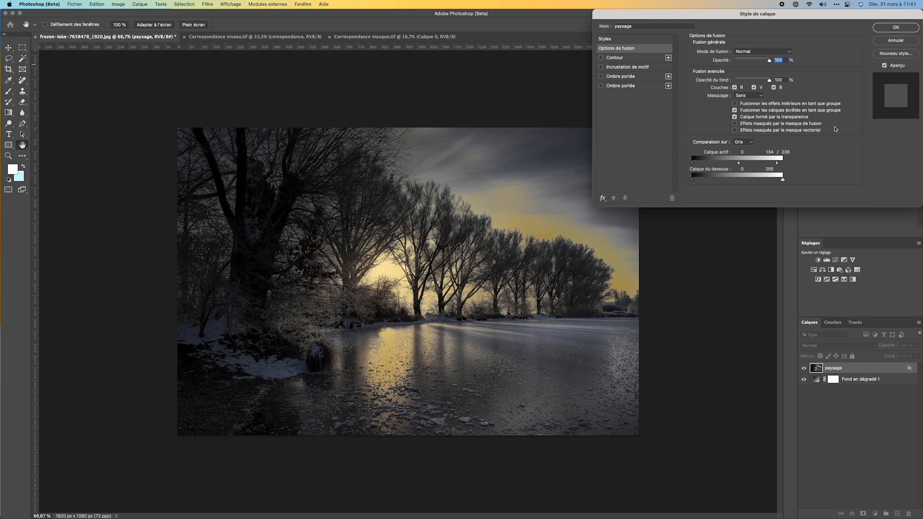
pyautogui.moveTo(739, 165); pyautogui.dragTo(716, 164)
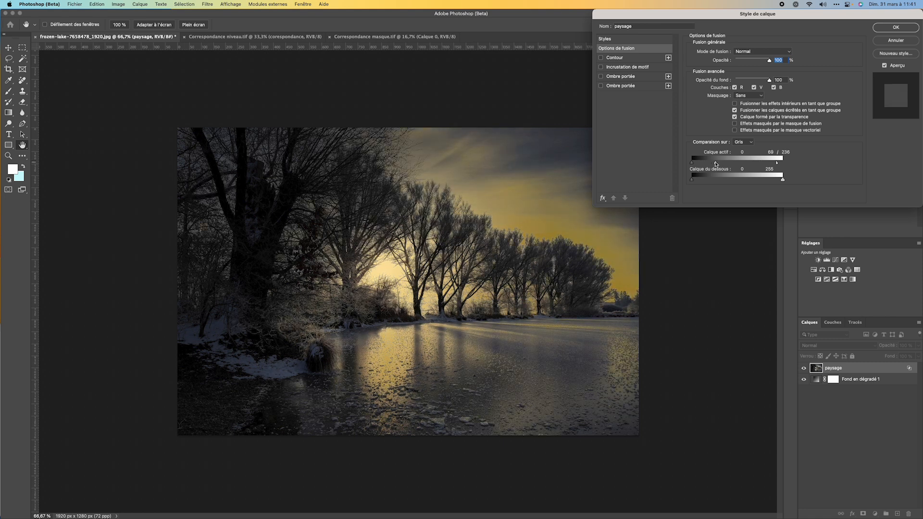
pyautogui.click(895, 27)
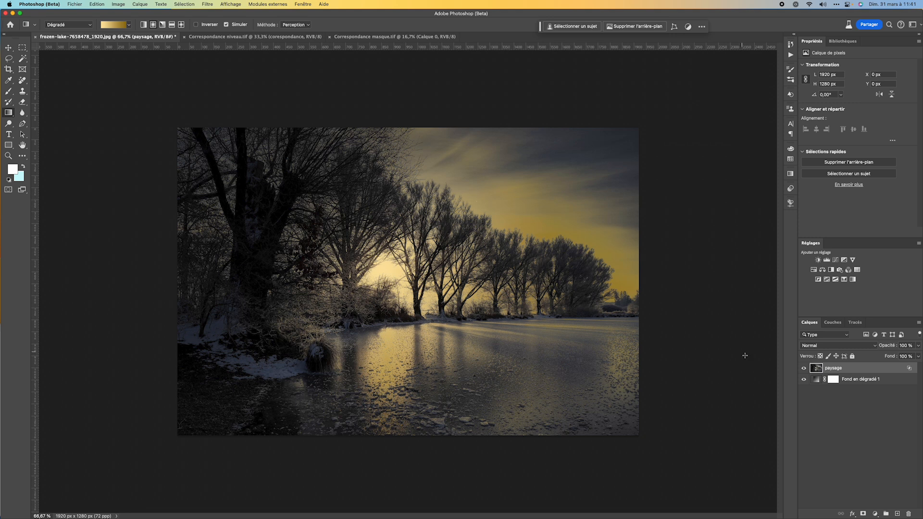
# Step: Try purple, red and orange hues for the gradient fill's outer colour and settle on the golden brown 936203
pyautogui.click(816, 381)
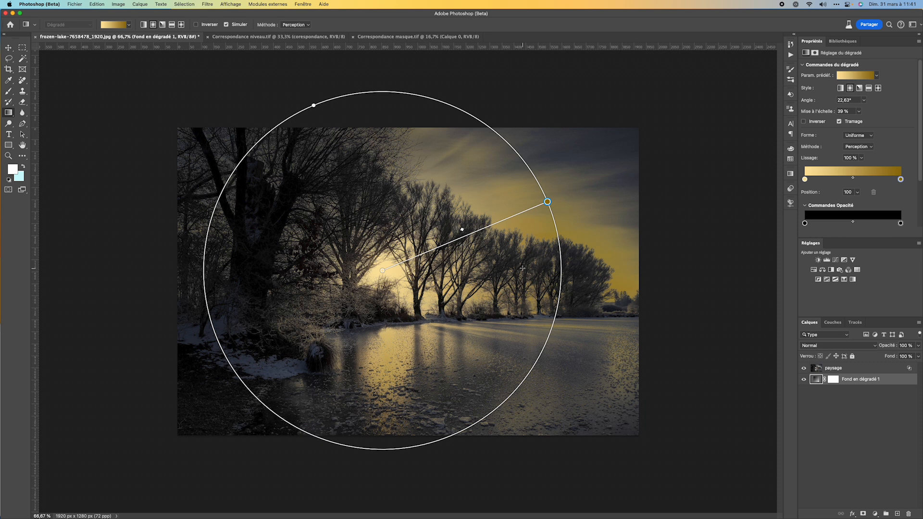
pyautogui.doubleClick(548, 202)
pyautogui.click(628, 333)
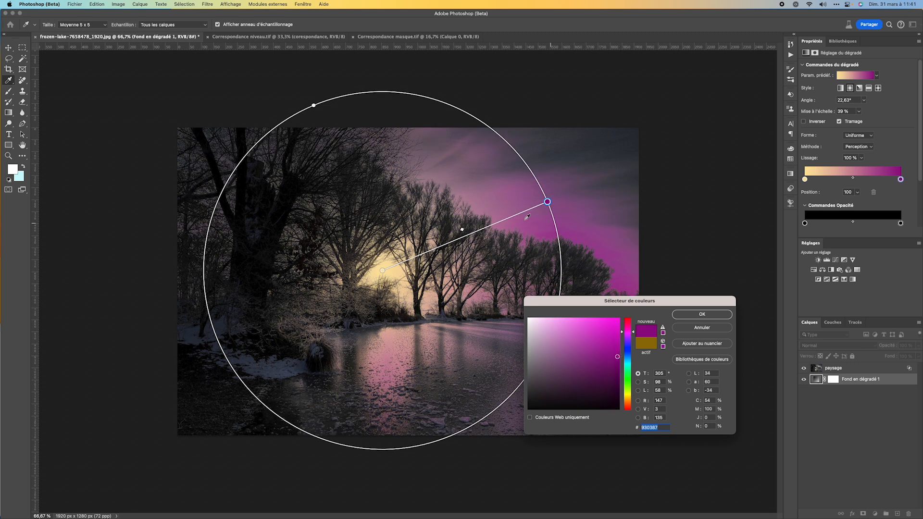
pyautogui.moveTo(628, 349); pyautogui.dragTo(628, 318)
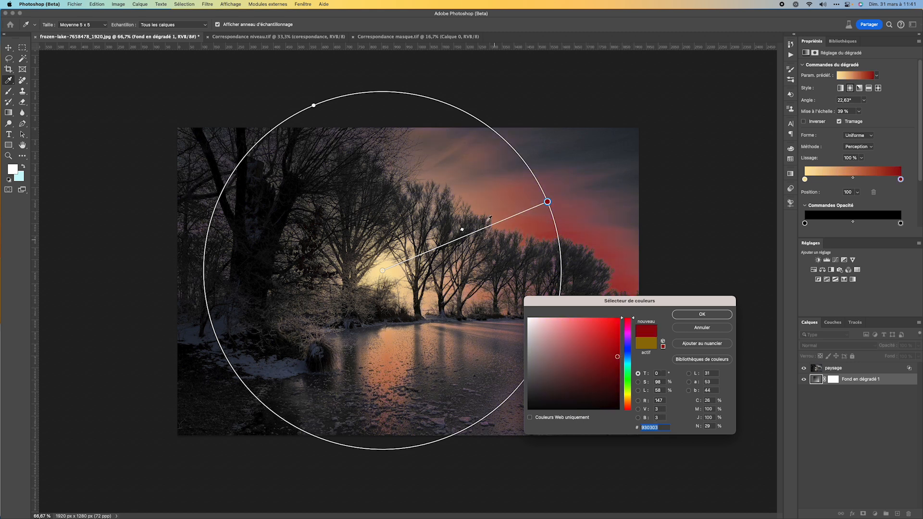
pyautogui.click(628, 404)
pyautogui.moveTo(628, 404); pyautogui.dragTo(628, 402)
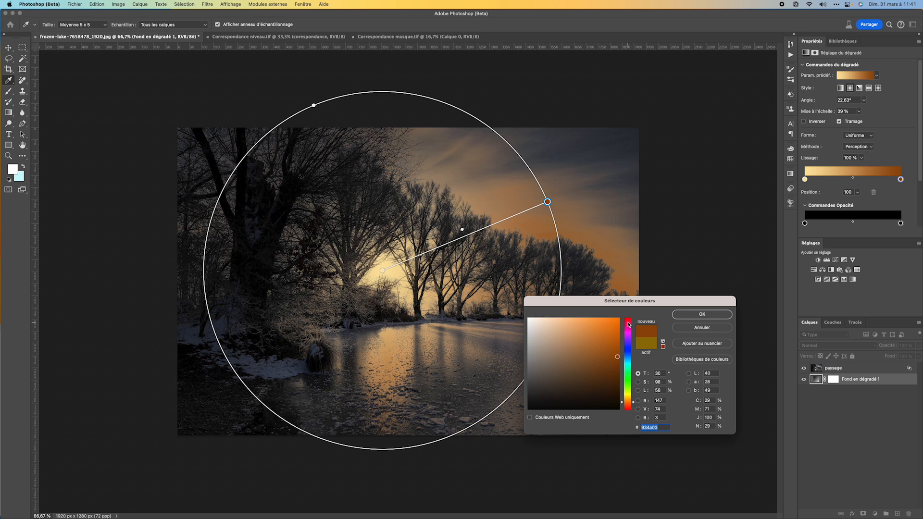
pyautogui.click(628, 333)
pyautogui.moveTo(629, 335); pyautogui.dragTo(631, 401)
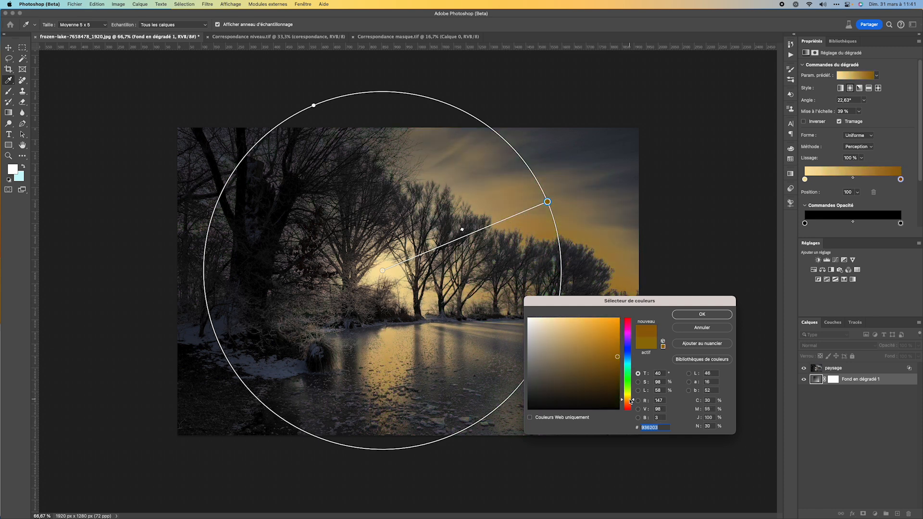
pyautogui.click(686, 317)
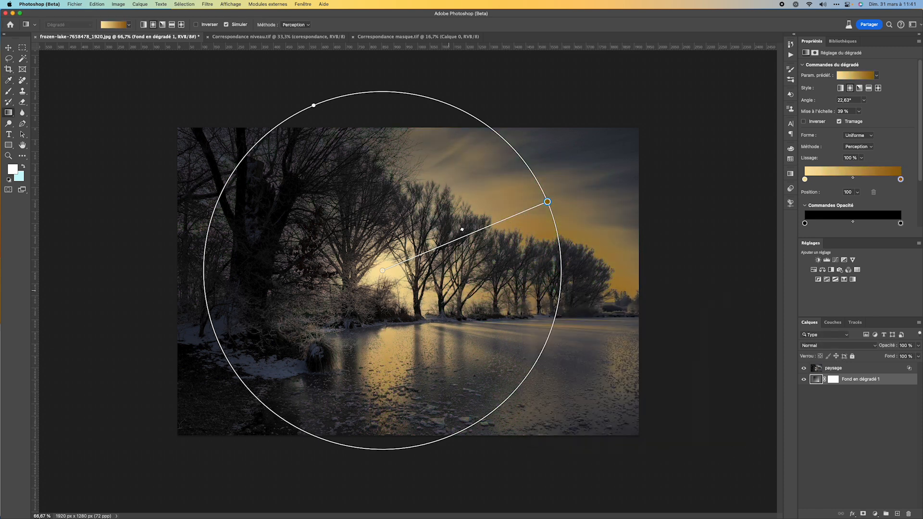
# Step: Select the paysage layer and examine the fine branches against the blended sky up close
pyautogui.click(869, 371)
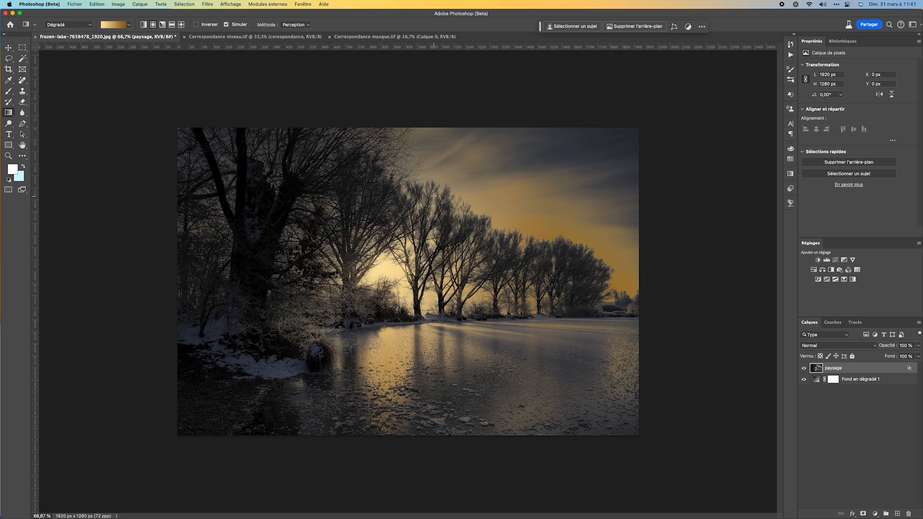
pyautogui.keyDown('super'); pyautogui.click(380, 167); pyautogui.keyUp('super')
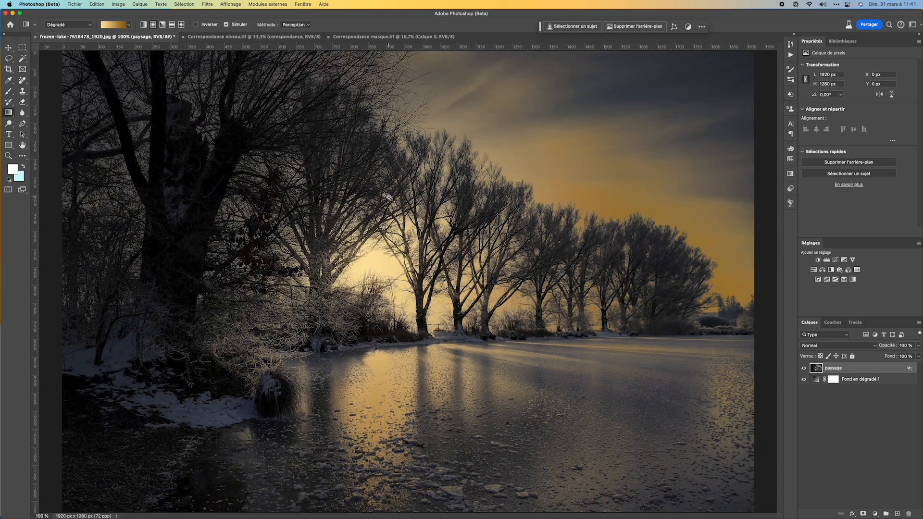
pyautogui.keyDown('super'); pyautogui.click(412, 104); pyautogui.keyUp('super')
pyautogui.moveTo(346, 307); pyautogui.dragTo(474, 193)
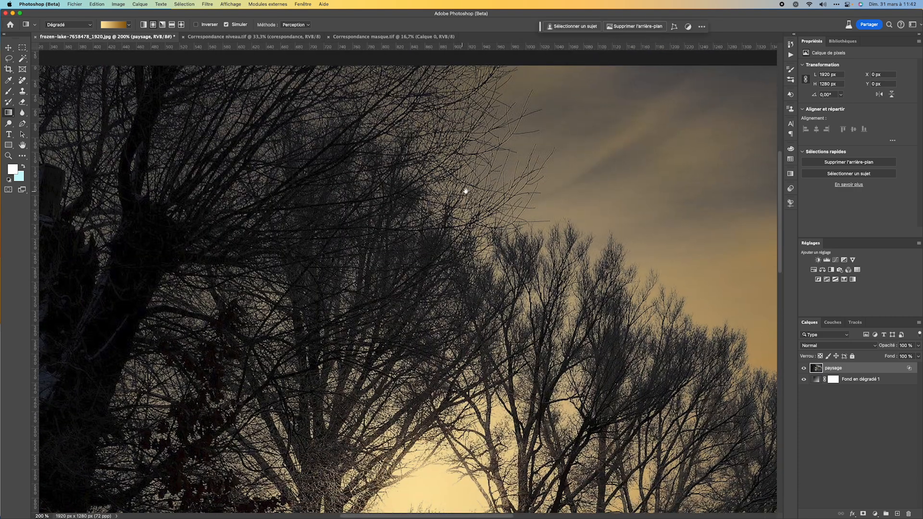
pyautogui.keyDown('alt'); pyautogui.click(485, 248); pyautogui.keyUp('alt')
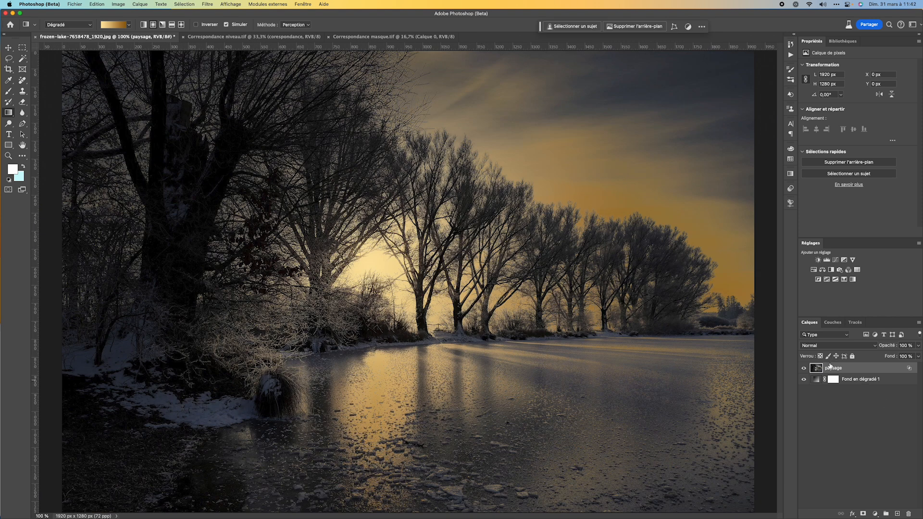
# Step: Try the Produit blending mode on the paysage layer
pyautogui.click(830, 346)
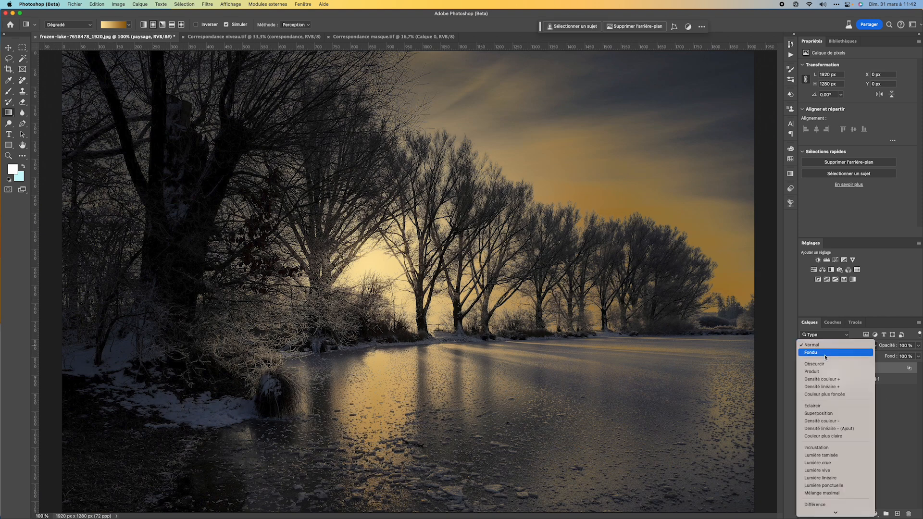
pyautogui.click(820, 371)
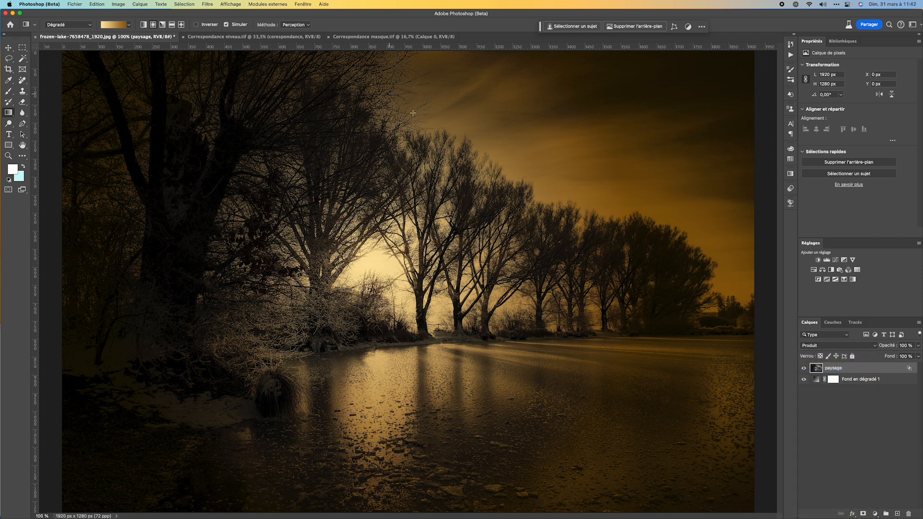
pyautogui.press('super+minus')
pyautogui.press('super+plus')
# Step: Try a lower opacity on the gradient fill layer
pyautogui.click(888, 380)
pyautogui.click(919, 345)
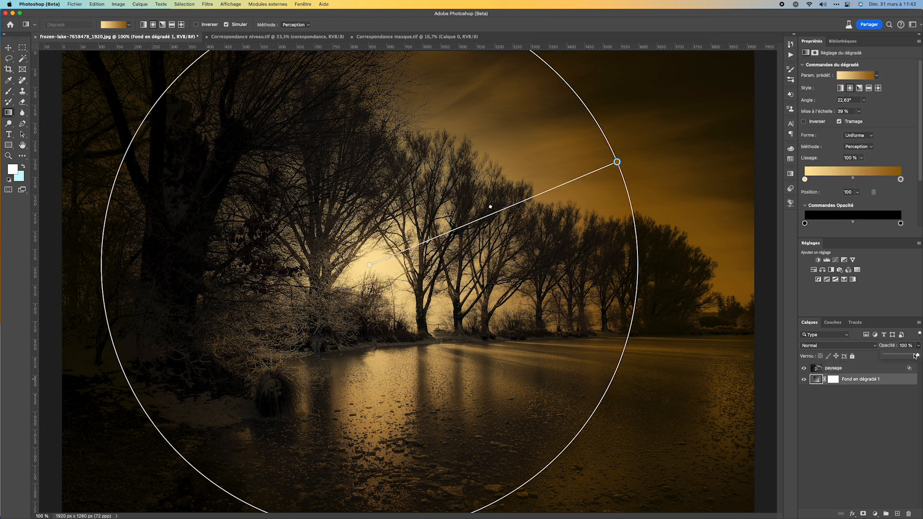
pyautogui.moveTo(919, 356); pyautogui.dragTo(901, 357)
pyautogui.click(888, 415)
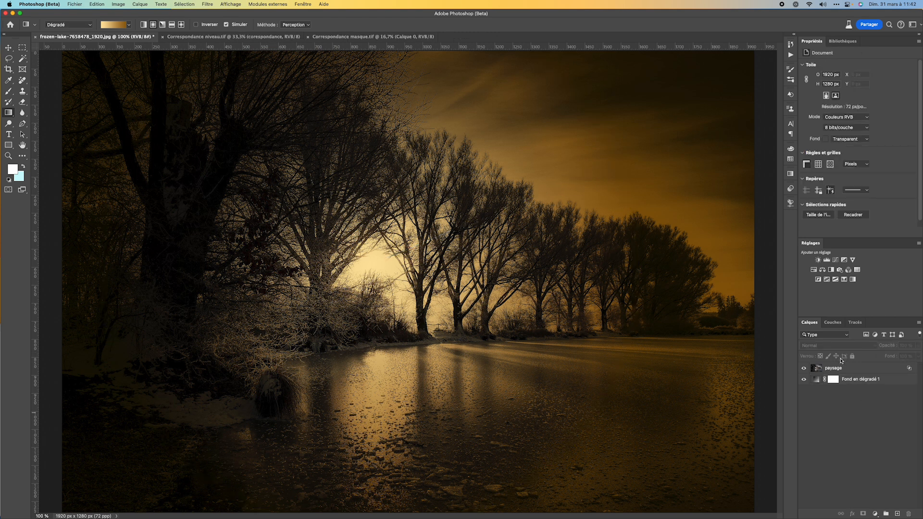
# Step: Set the paysage layer's blending mode back to Normal
pyautogui.click(841, 368)
pyautogui.click(828, 345)
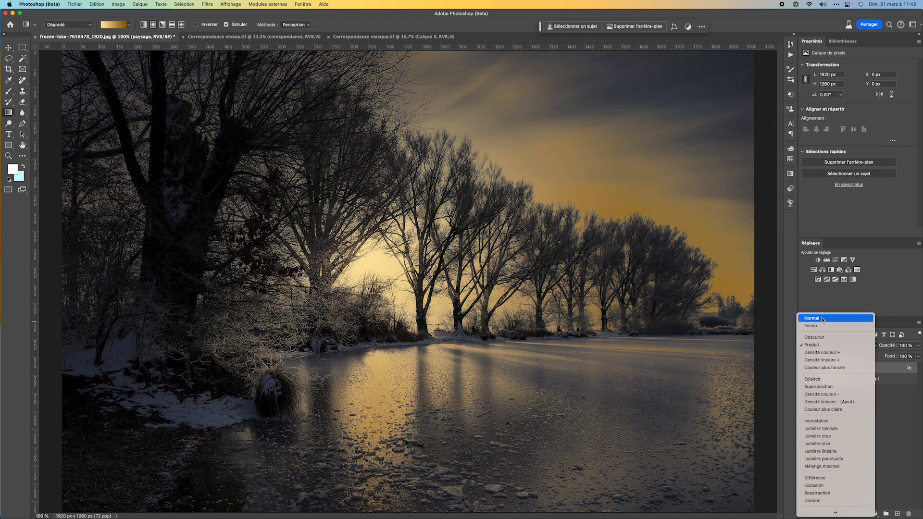
pyautogui.click(822, 319)
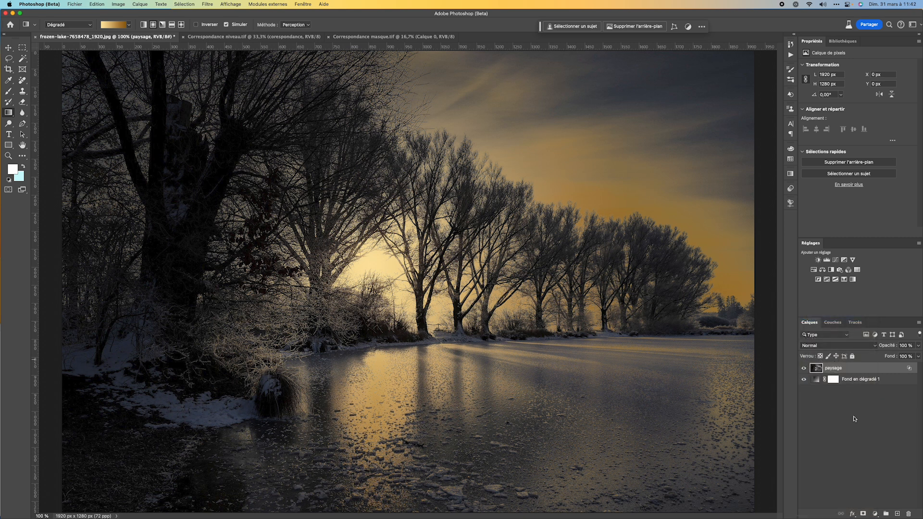
# Step: Duplicate the paysage layer and place the copy beneath the gradient fill layer
pyautogui.click(816, 380)
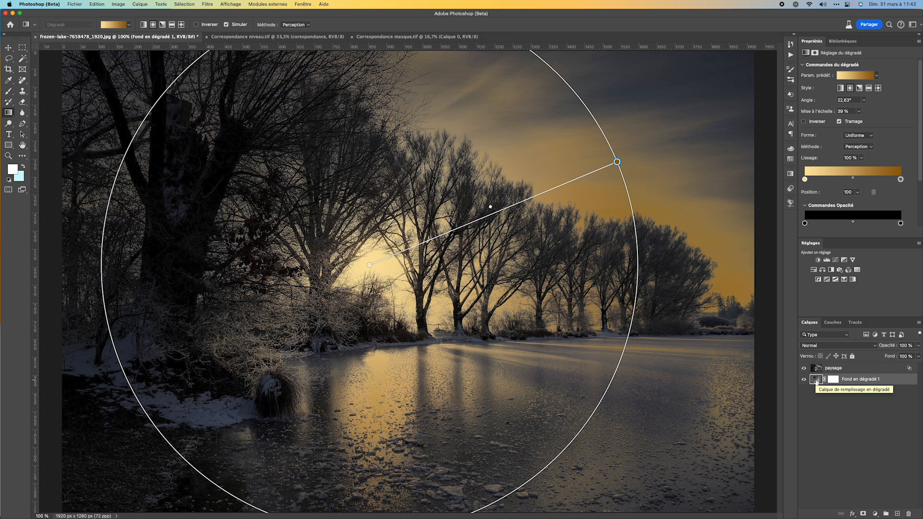
pyautogui.click(823, 410)
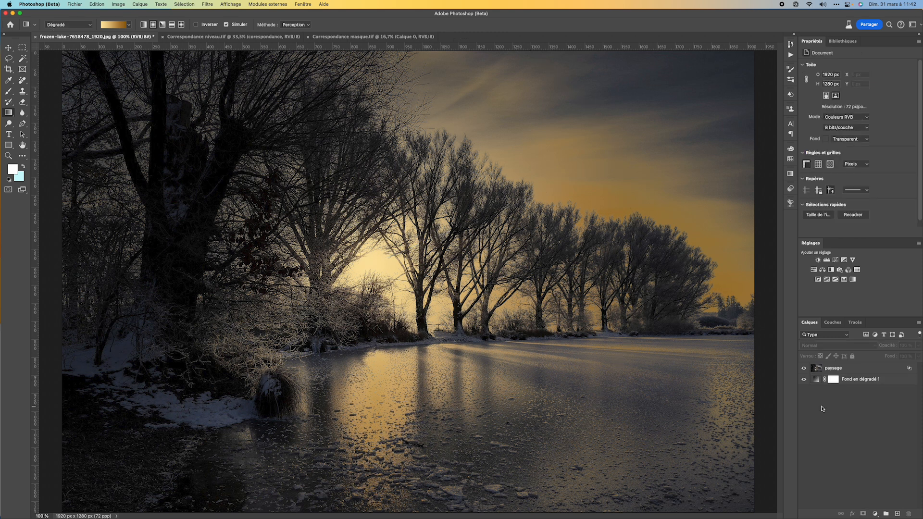
pyautogui.click(850, 370)
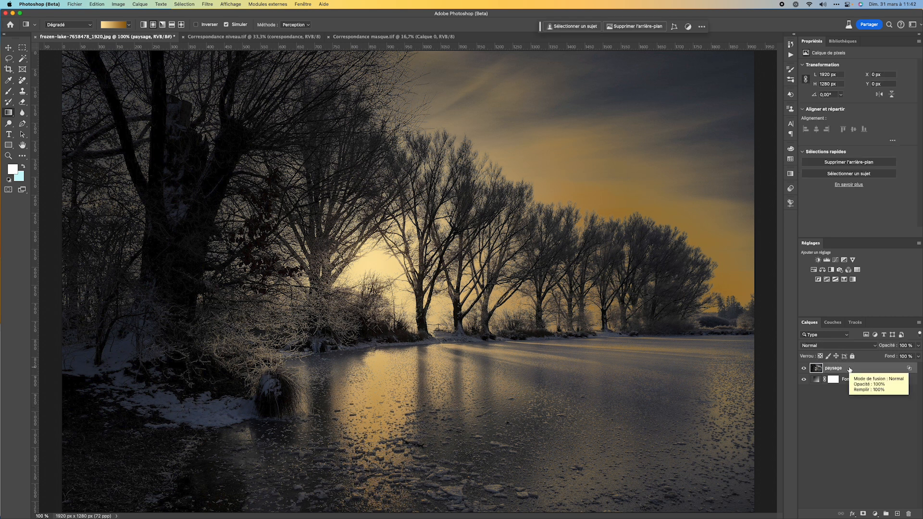
pyautogui.moveTo(849, 370); pyautogui.dragTo(839, 413)
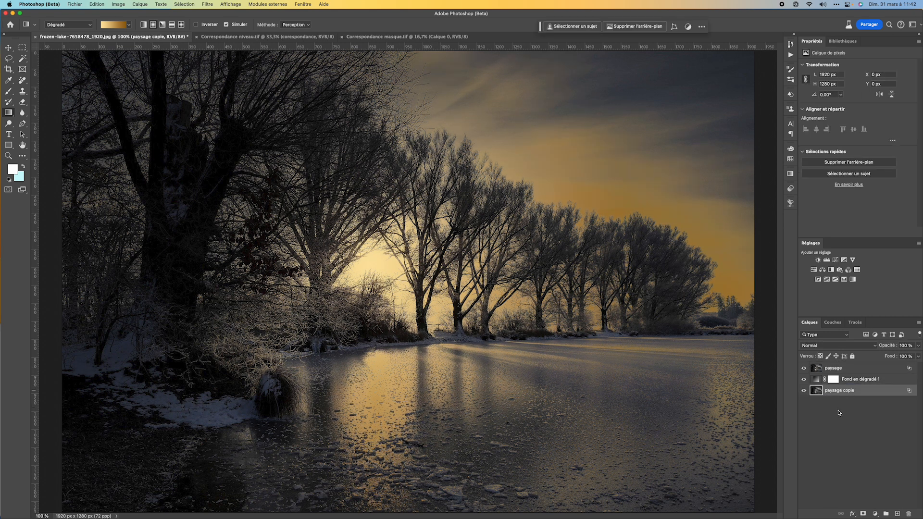
# Step: In paysage copie's blending options, move the lowered active-layer white limit back to the white end and apply the options
pyautogui.doubleClick(902, 391)
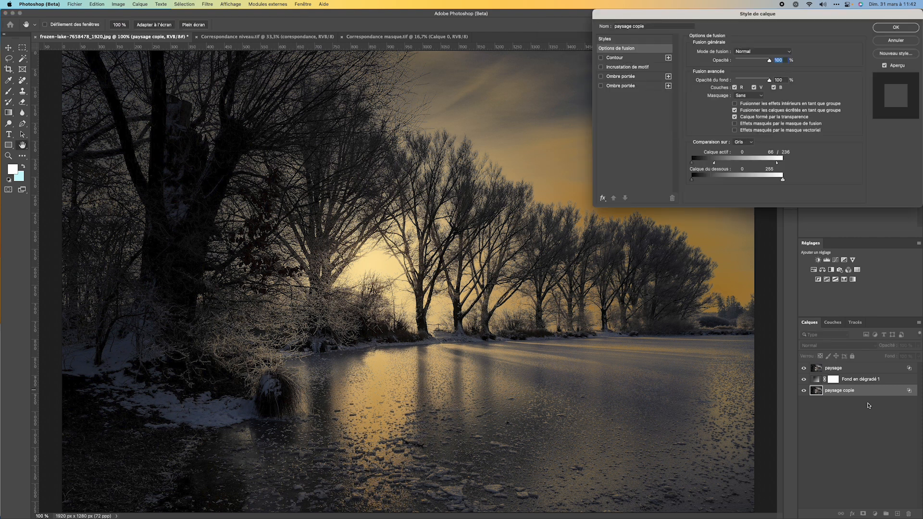
pyautogui.moveTo(715, 163); pyautogui.dragTo(836, 160)
pyautogui.click(906, 26)
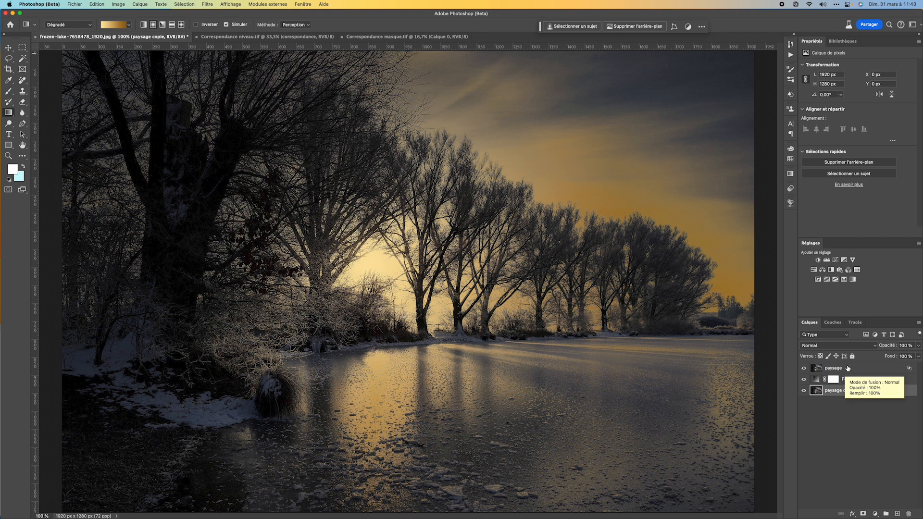
# Step: Set the upper paysage layer's blending mode to Produit, keeping its opacity at 100 %
pyautogui.click(846, 369)
pyautogui.click(826, 346)
pyautogui.click(841, 414)
pyautogui.click(877, 424)
pyautogui.click(821, 369)
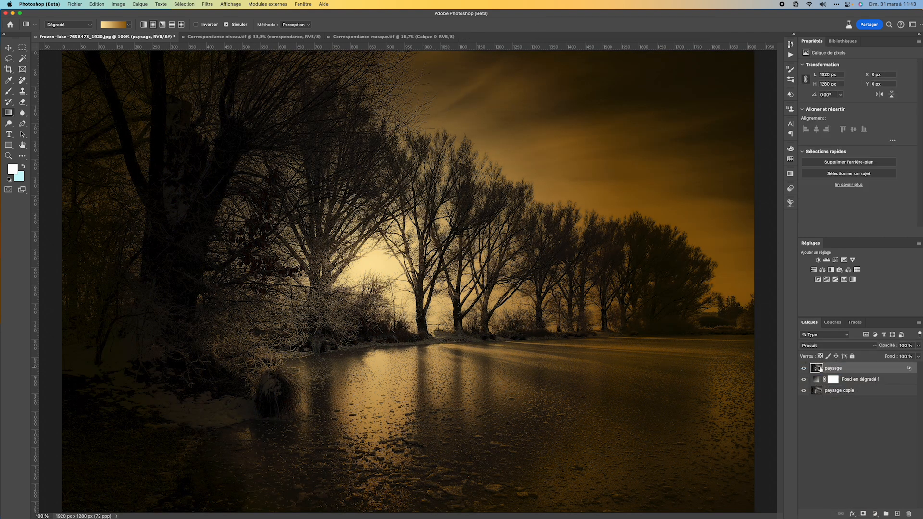
pyautogui.click(919, 350)
pyautogui.moveTo(917, 357)
pyautogui.mouseDown()
pyautogui.moveTo(904, 357)
pyautogui.moveTo(917, 356)
pyautogui.mouseUp()
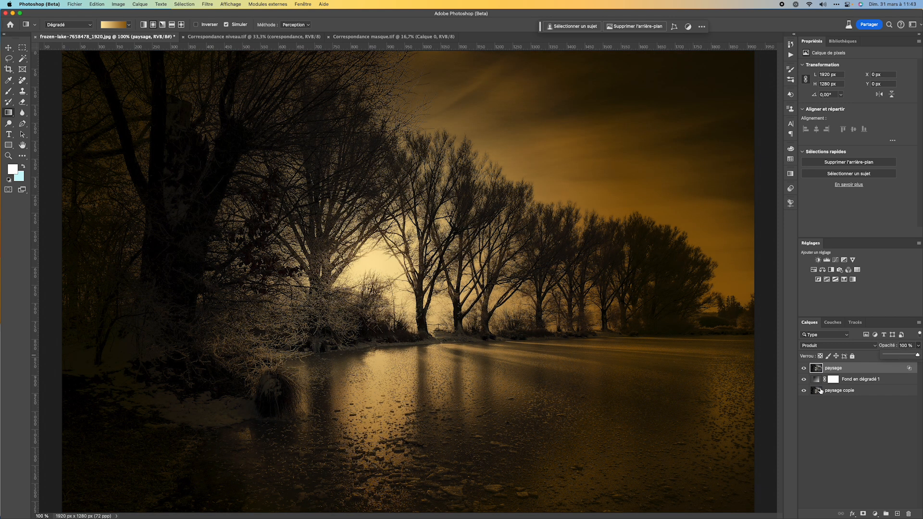
# Step: Lower the gradient fill layer's opacity to 50 % and toggle layer visibility to compare the effect
pyautogui.click(816, 381)
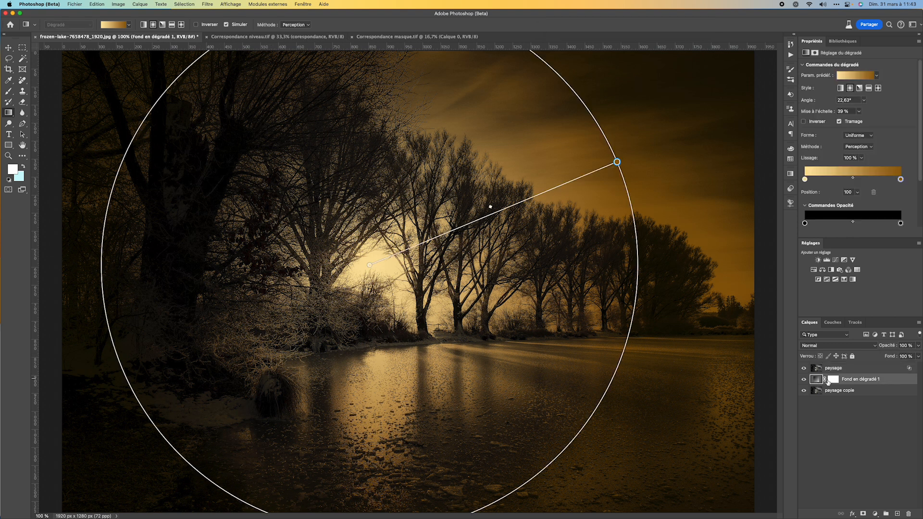
pyautogui.click(918, 346)
pyautogui.moveTo(917, 356); pyautogui.dragTo(901, 357)
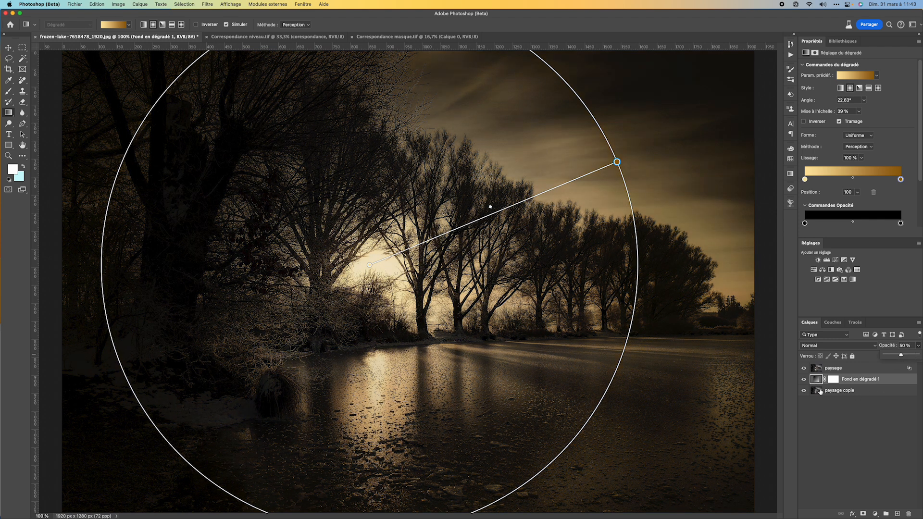
pyautogui.click(834, 421)
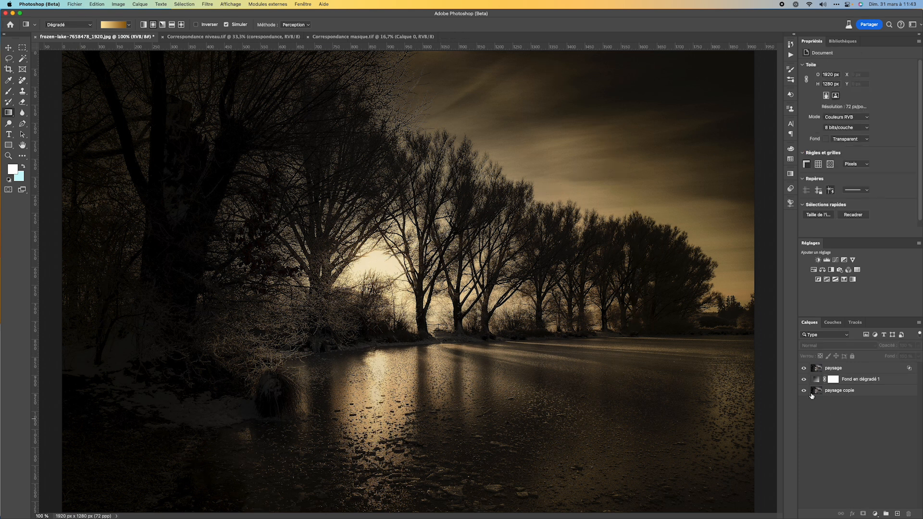
pyautogui.moveTo(805, 379); pyautogui.dragTo(804, 369)
# Step: Change the upper paysage layer's blending mode to Incrustation and raise the gradient fill layer's opacity to 100 %
pyautogui.click(834, 368)
pyautogui.click(826, 345)
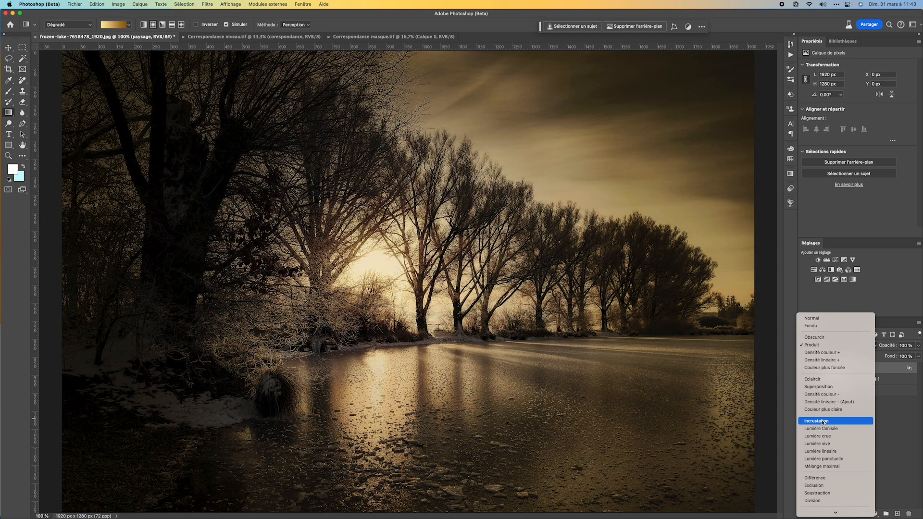
pyautogui.click(821, 420)
pyautogui.click(881, 380)
pyautogui.click(919, 351)
pyautogui.moveTo(901, 358); pyautogui.dragTo(921, 355)
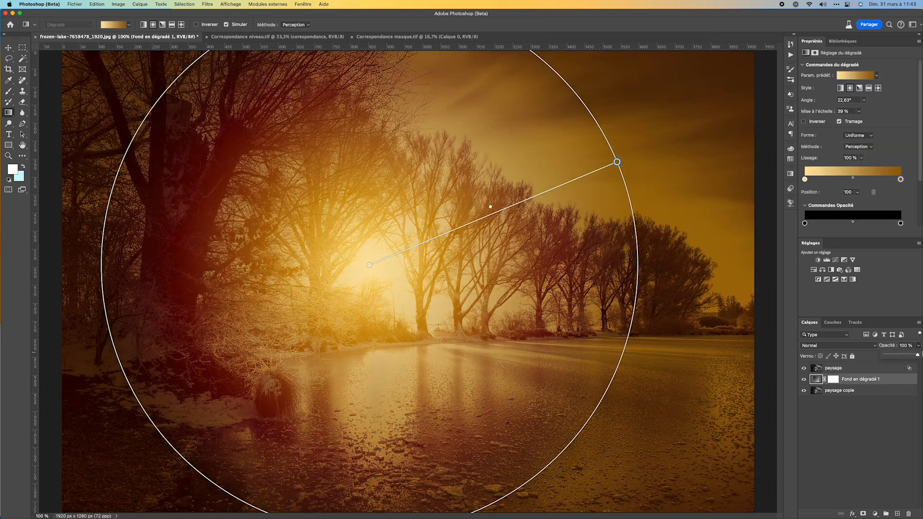
pyautogui.click(875, 405)
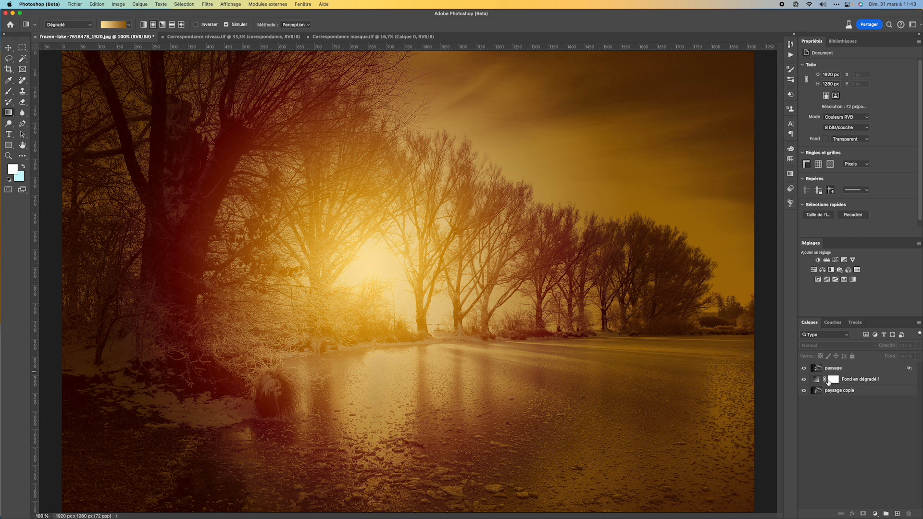
# Step: Try the gradient fill layer at about 60 % opacity, then return it to 100 %
pyautogui.click(856, 380)
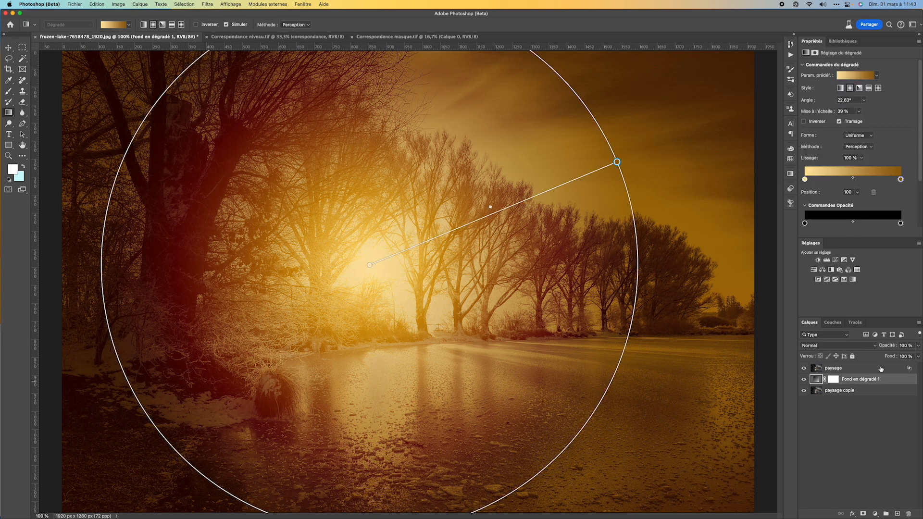
pyautogui.click(919, 346)
pyautogui.moveTo(918, 356); pyautogui.dragTo(905, 357)
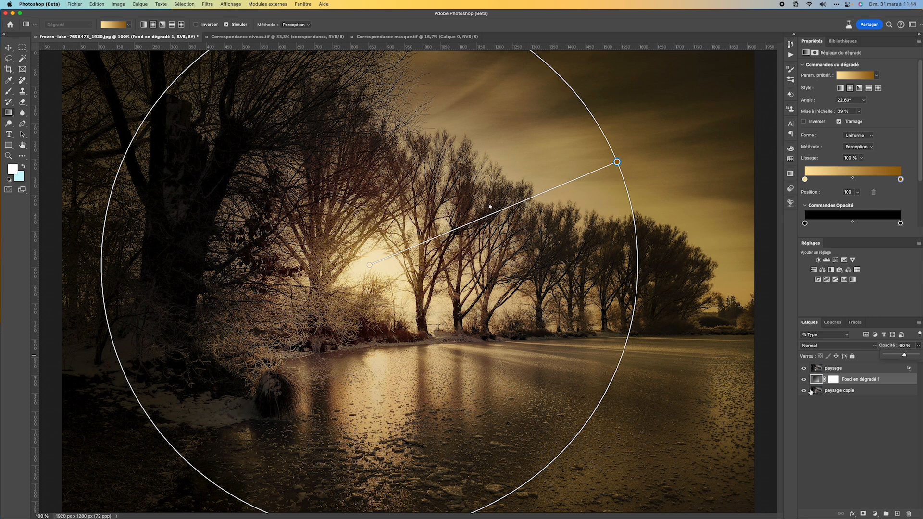
pyautogui.moveTo(904, 357); pyautogui.dragTo(917, 355)
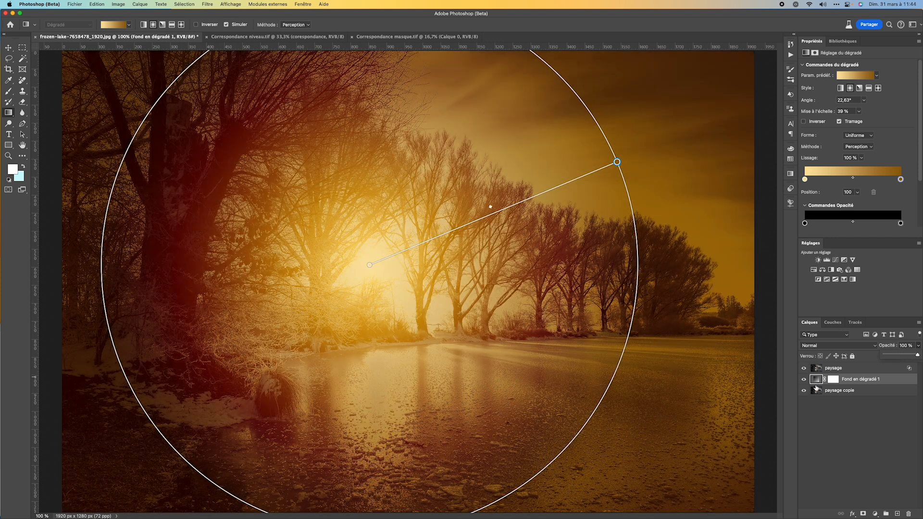
pyautogui.click(818, 380)
pyautogui.doubleClick(818, 380)
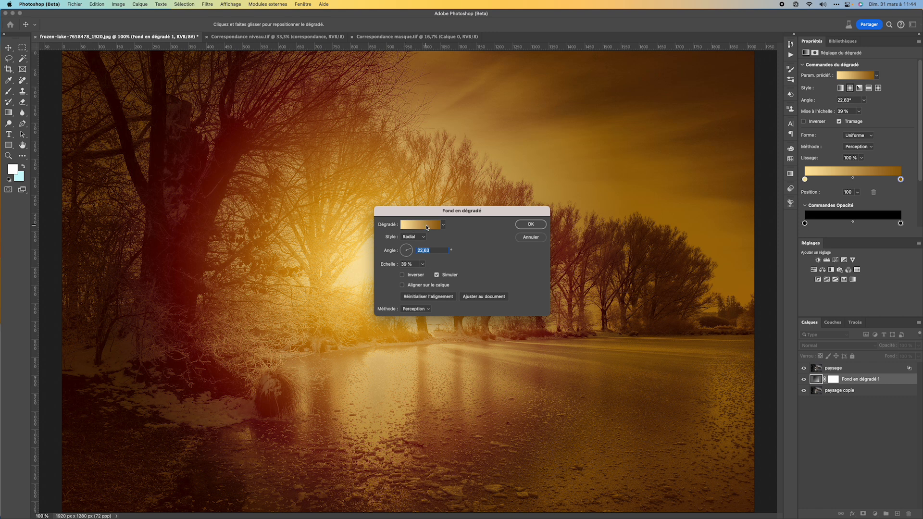
pyautogui.click(531, 237)
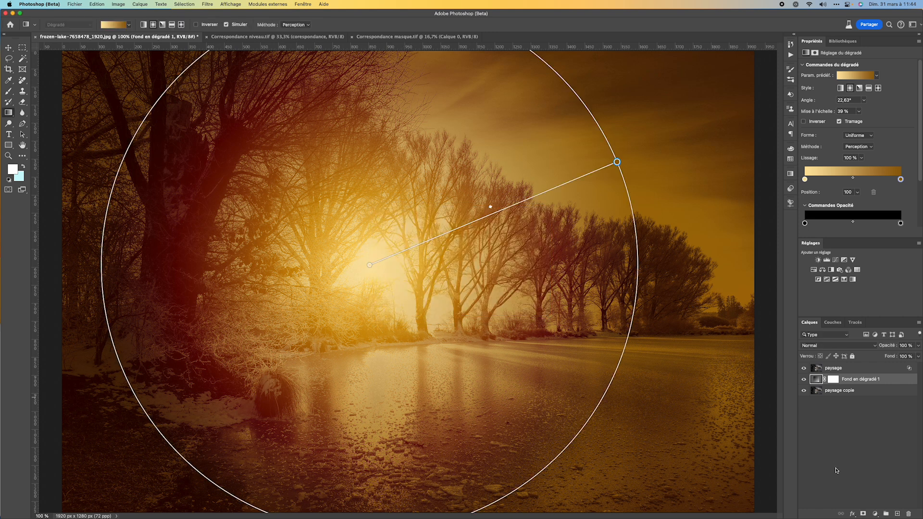
pyautogui.click(842, 440)
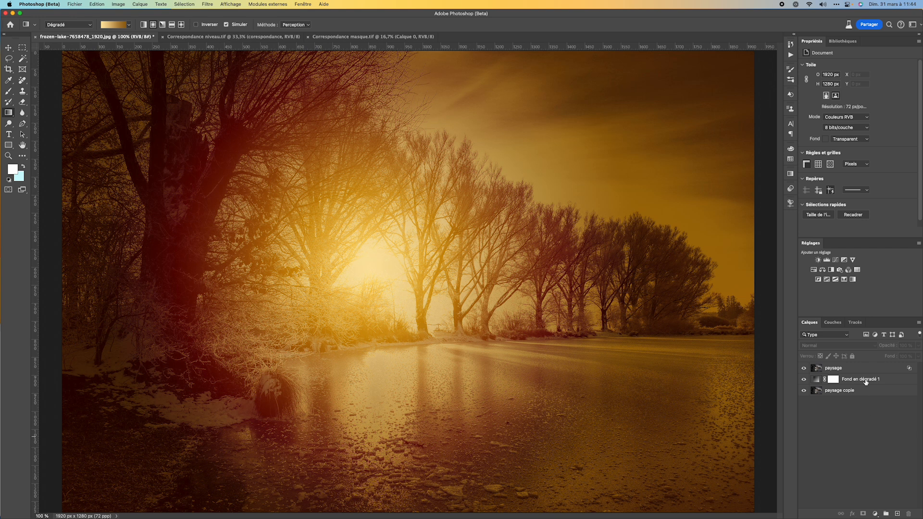
# Step: Delete the gradient fill layer and the upper paysage layer, leaving only paysage copie
pyautogui.click(891, 380)
pyautogui.press('Delete')
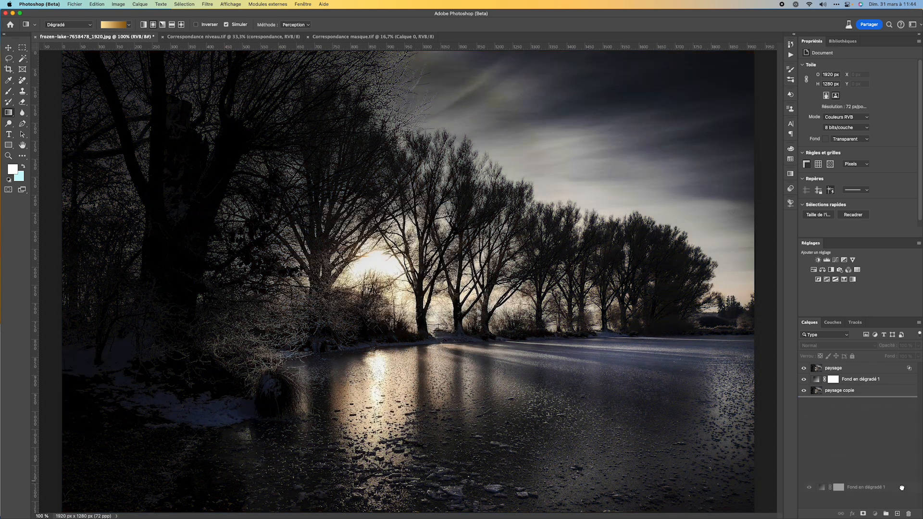
pyautogui.moveTo(868, 371); pyautogui.dragTo(909, 513)
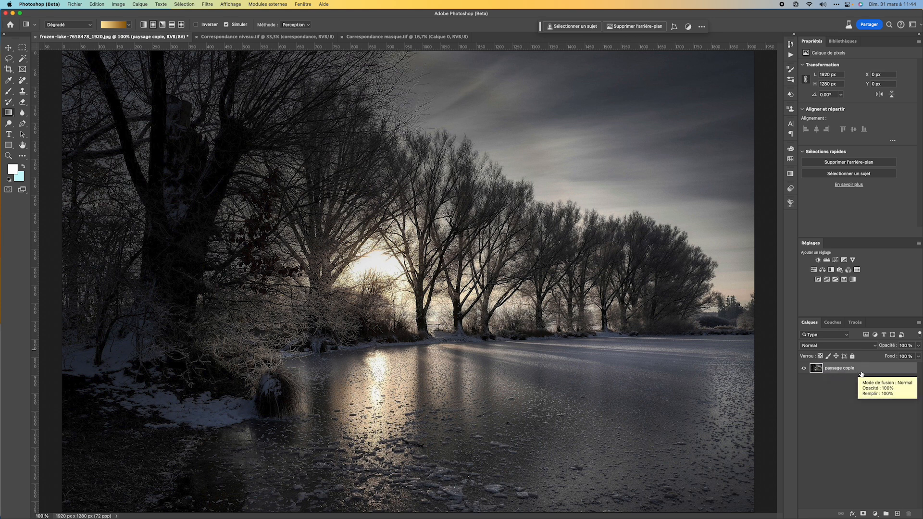
# Step: Add a golden radial gradient fill above paysage copie, drawn from the sun outward at about 36 % scale, and open its blending options
pyautogui.click(898, 514)
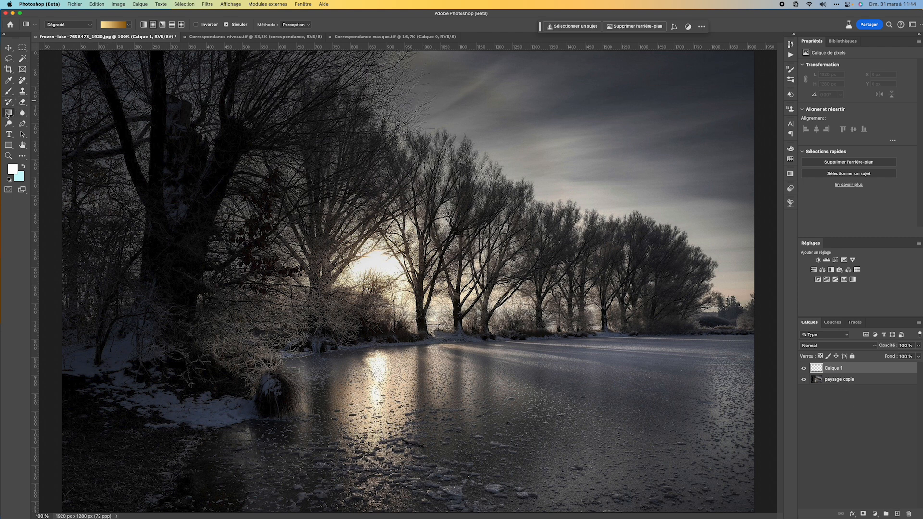
pyautogui.moveTo(376, 264); pyautogui.dragTo(608, 169)
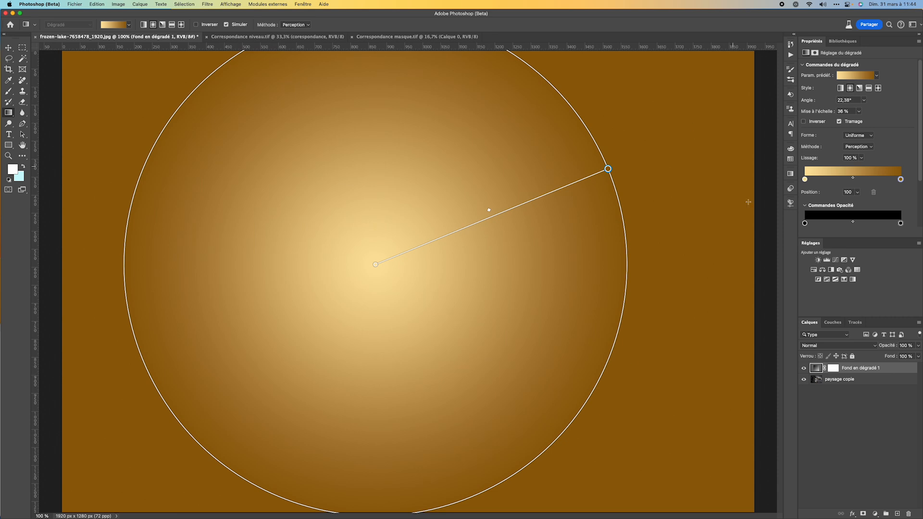
pyautogui.doubleClick(897, 370)
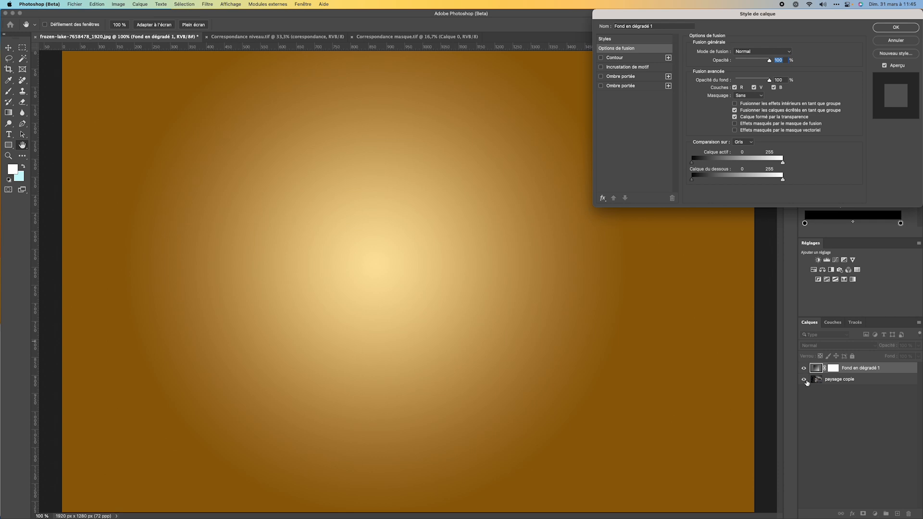
# Step: Cancel the blending options and compare the photo with the golden gradient fill layer hidden and shown
pyautogui.click(898, 40)
pyautogui.click(804, 368)
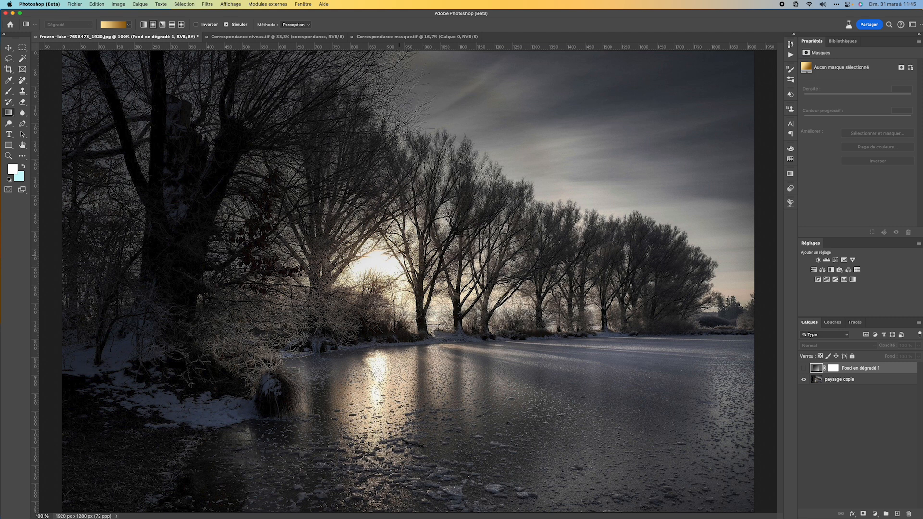
pyautogui.click(803, 369)
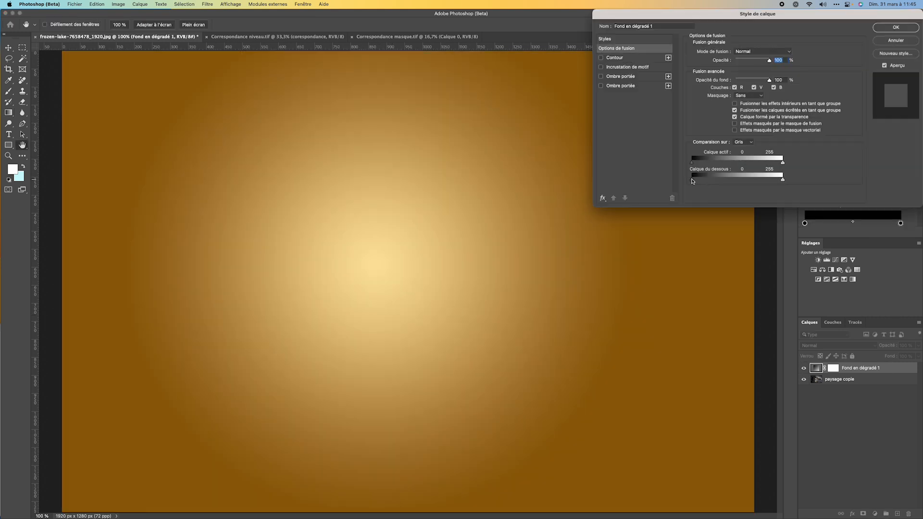
# Step: Split the black slider for the underlying layer in the gradient fill's blending options, setting it to 22 / 211
pyautogui.moveTo(693, 182); pyautogui.dragTo(741, 182)
pyautogui.press('alt')
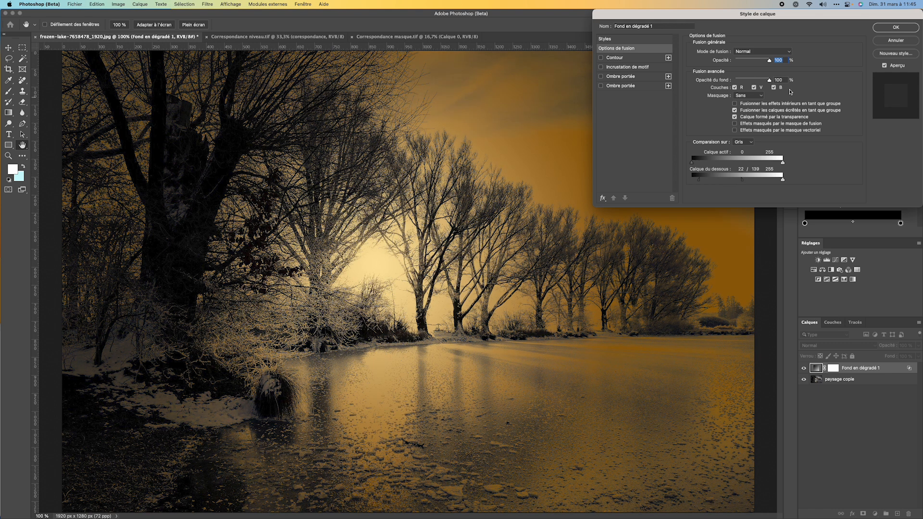
pyautogui.moveTo(754, 34); pyautogui.dragTo(894, 89)
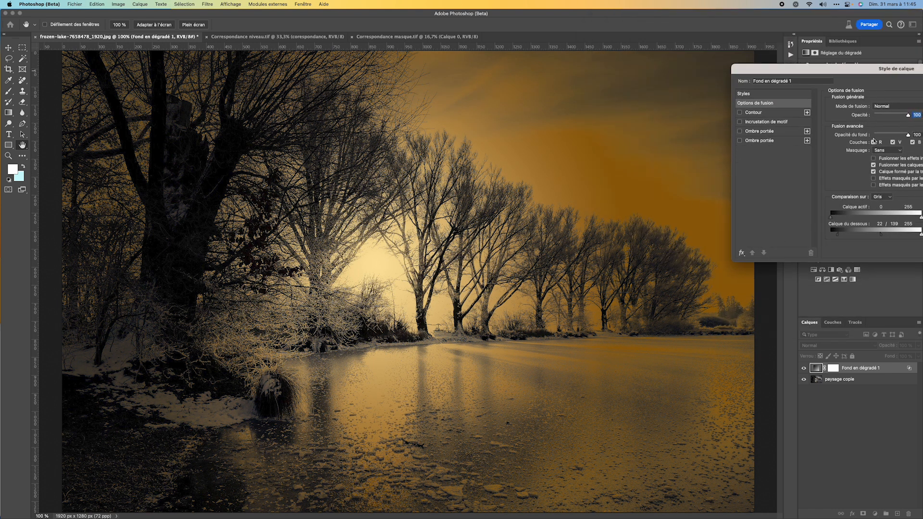
pyautogui.moveTo(883, 237); pyautogui.dragTo(903, 234)
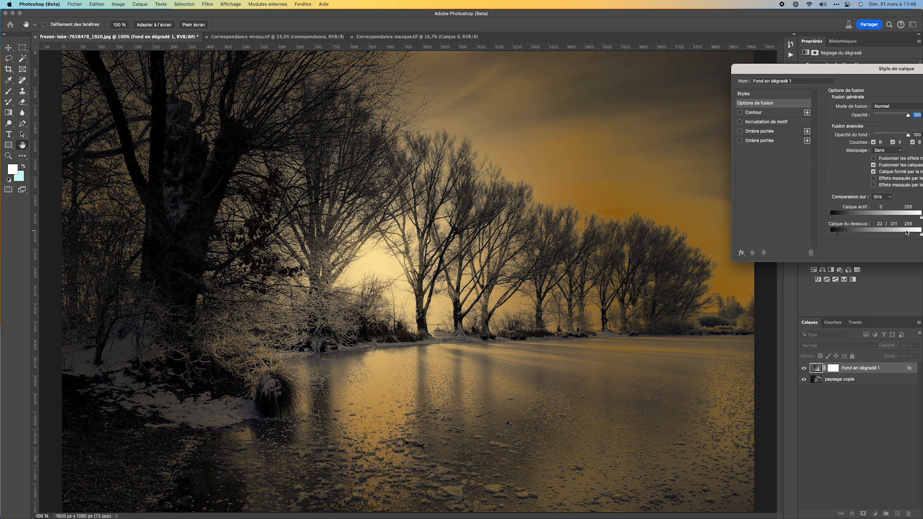
# Step: Refine the underlying layer's split black slider to 0 / 217
pyautogui.moveTo(838, 235); pyautogui.dragTo(823, 236)
pyautogui.moveTo(895, 75); pyautogui.dragTo(776, 317)
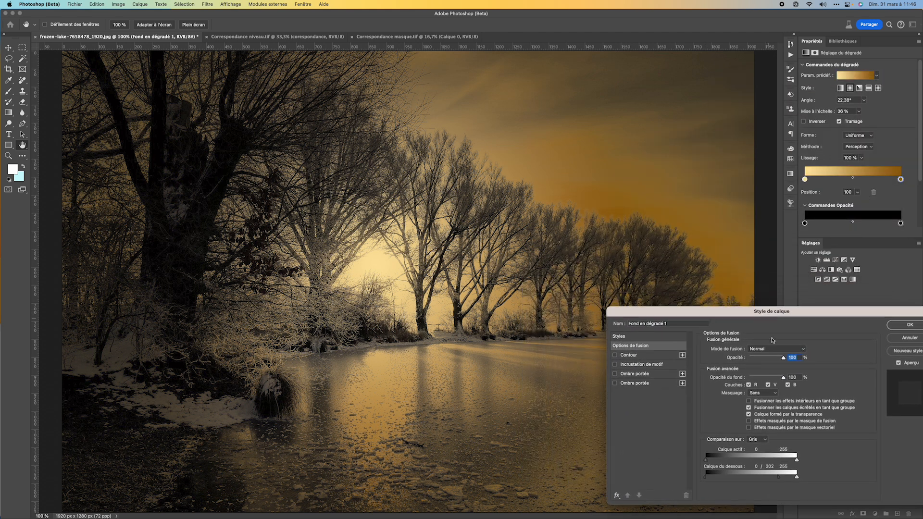
pyautogui.moveTo(778, 476); pyautogui.dragTo(781, 477)
# Step: Set the gradient fill's blending mode to Produit and its opacity to 50 %, and apply the layer style
pyautogui.moveTo(828, 311); pyautogui.dragTo(805, 37)
pyautogui.click(749, 78)
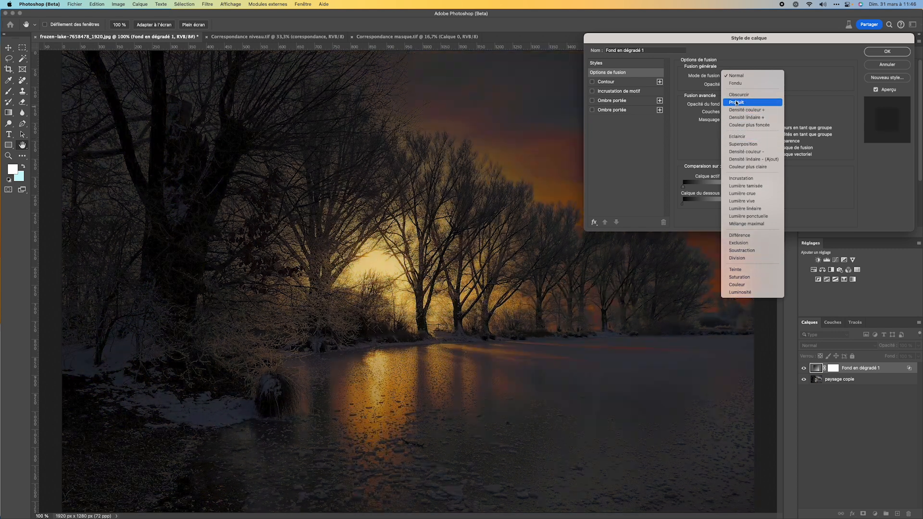
pyautogui.click(737, 103)
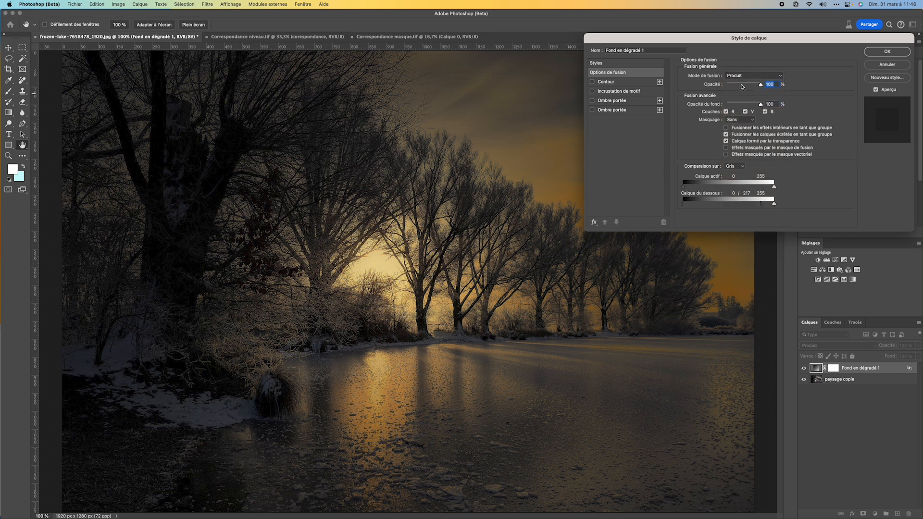
pyautogui.moveTo(761, 84)
pyautogui.mouseDown()
pyautogui.moveTo(736, 88)
pyautogui.moveTo(744, 89)
pyautogui.mouseUp()
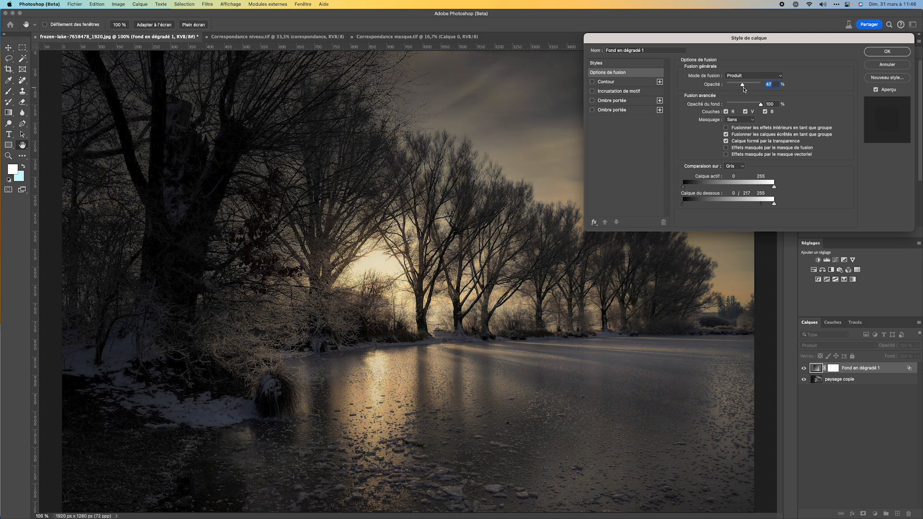
pyautogui.click(874, 53)
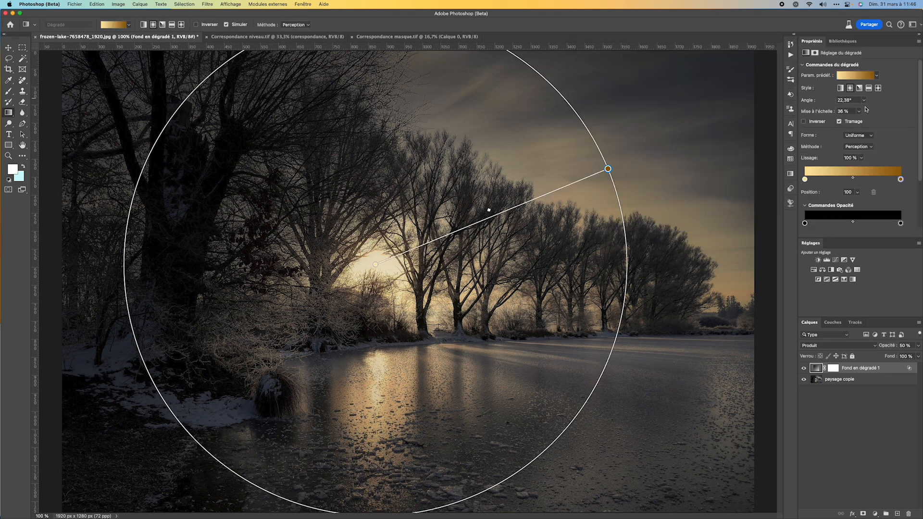
# Step: Compare the image with and without the gradient fill layer by toggling its visibility
pyautogui.click(804, 369)
pyautogui.click(805, 369)
pyautogui.click(805, 369)
pyautogui.click(805, 369)
# Step: Try the gradient fill layer in Incrustation mode at 100 % opacity
pyautogui.click(817, 346)
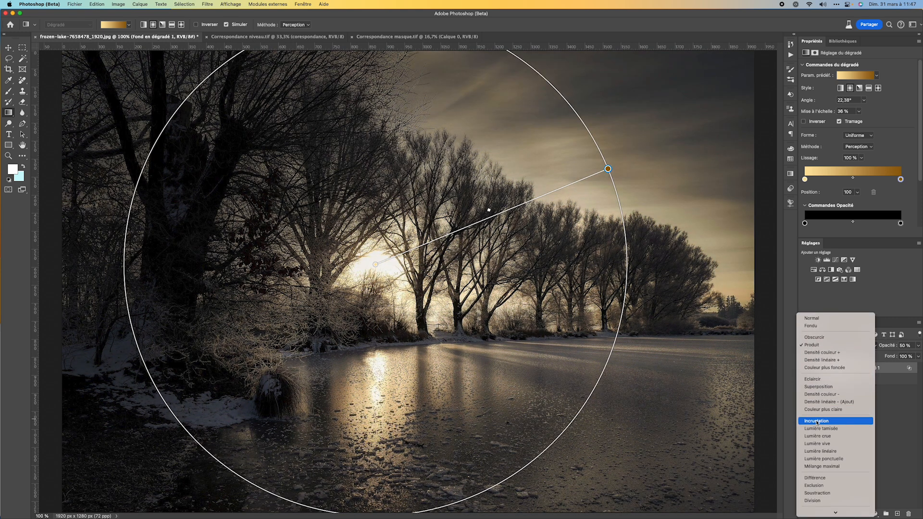
pyautogui.click(817, 422)
pyautogui.click(918, 345)
pyautogui.moveTo(902, 356); pyautogui.dragTo(922, 357)
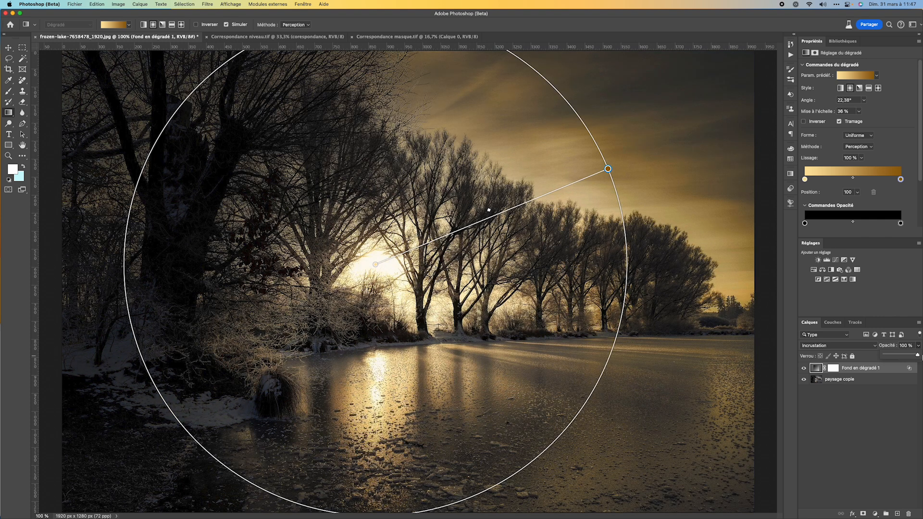
# Step: Change the gradient fill layer's blending mode to Lumière crue and its opacity to 77 %
pyautogui.click(838, 346)
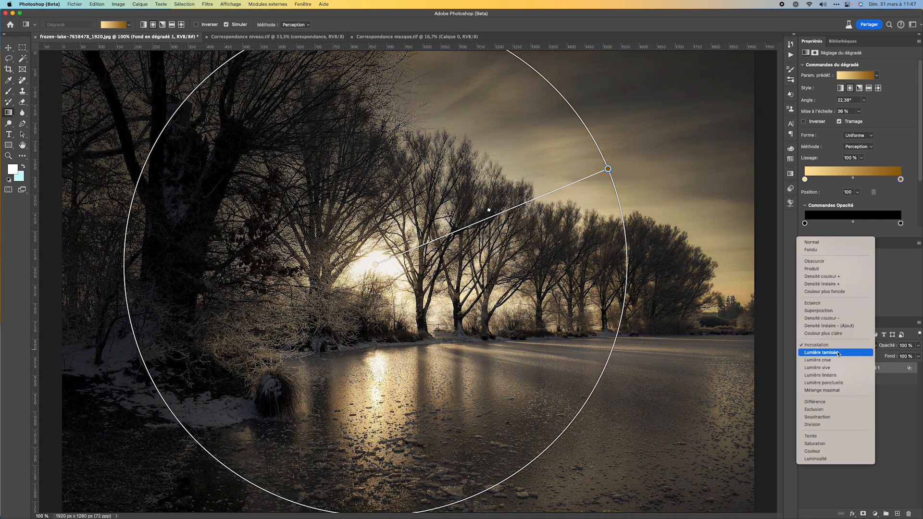
pyautogui.click(837, 362)
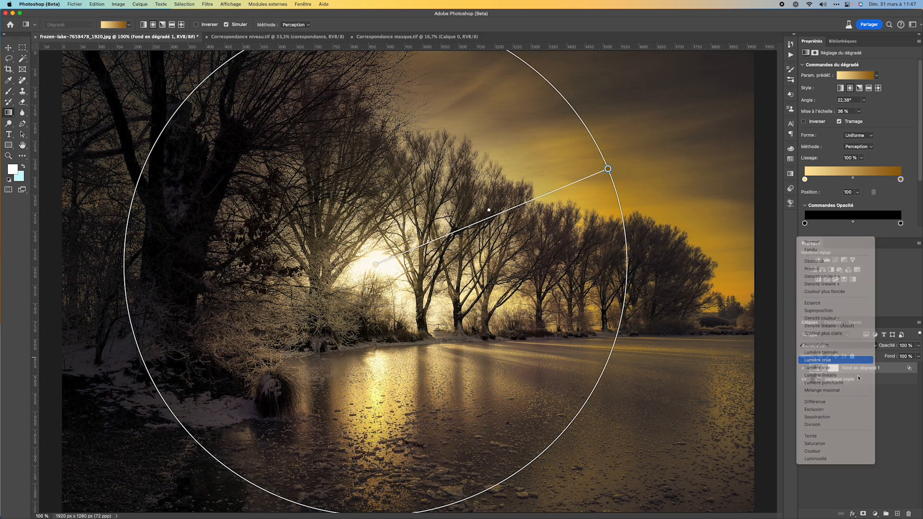
pyautogui.click(918, 347)
pyautogui.moveTo(917, 355)
pyautogui.mouseDown()
pyautogui.moveTo(894, 357)
pyautogui.moveTo(911, 356)
pyautogui.mouseUp()
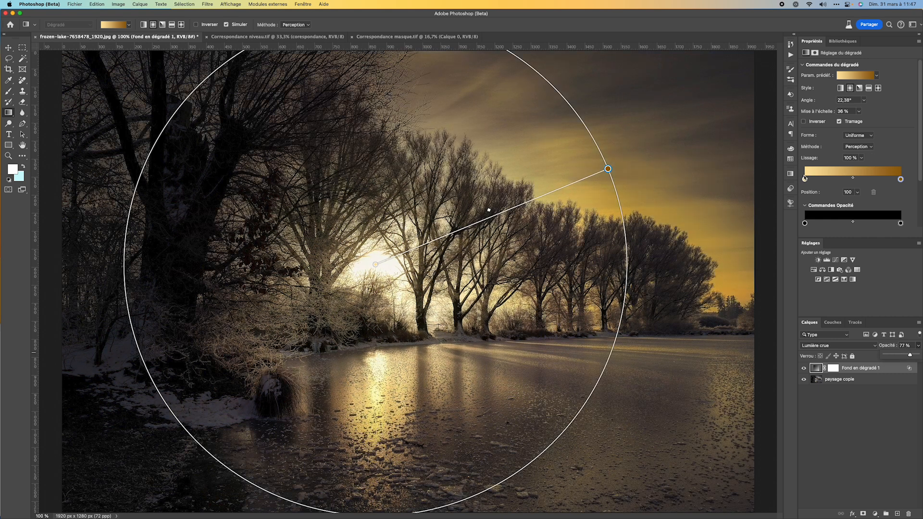
# Step: Recolour the gradient's outer colour stop, trying muted purple #8d728e before settling on a softer gold, #b08946
pyautogui.click(901, 180)
pyautogui.doubleClick(901, 180)
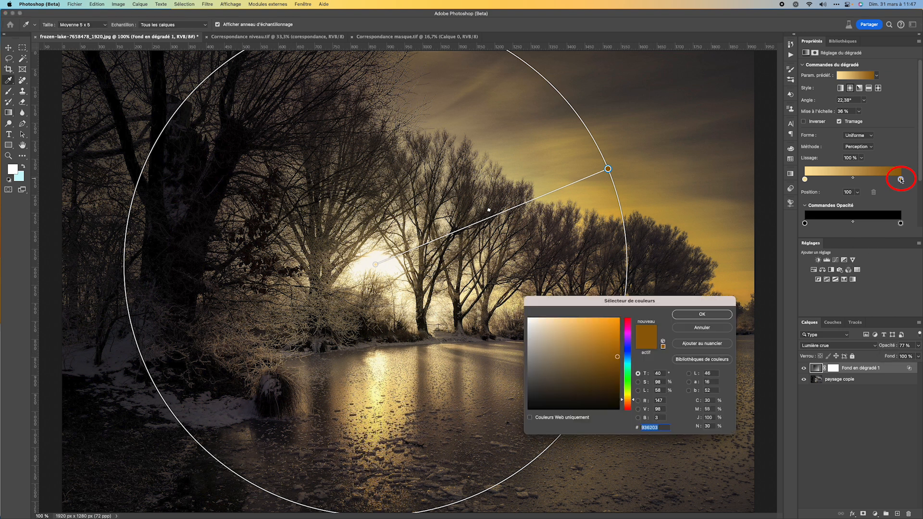
pyautogui.moveTo(618, 356)
pyautogui.mouseDown()
pyautogui.moveTo(616, 330)
pyautogui.moveTo(604, 360)
pyautogui.moveTo(587, 360)
pyautogui.moveTo(614, 356)
pyautogui.moveTo(615, 330)
pyautogui.mouseUp()
pyautogui.click(627, 333)
pyautogui.moveTo(570, 328)
pyautogui.mouseDown()
pyautogui.moveTo(552, 332)
pyautogui.moveTo(540, 368)
pyautogui.moveTo(542, 380)
pyautogui.moveTo(560, 383)
pyautogui.moveTo(550, 335)
pyautogui.moveTo(543, 347)
pyautogui.moveTo(555, 362)
pyautogui.moveTo(545, 358)
pyautogui.mouseUp()
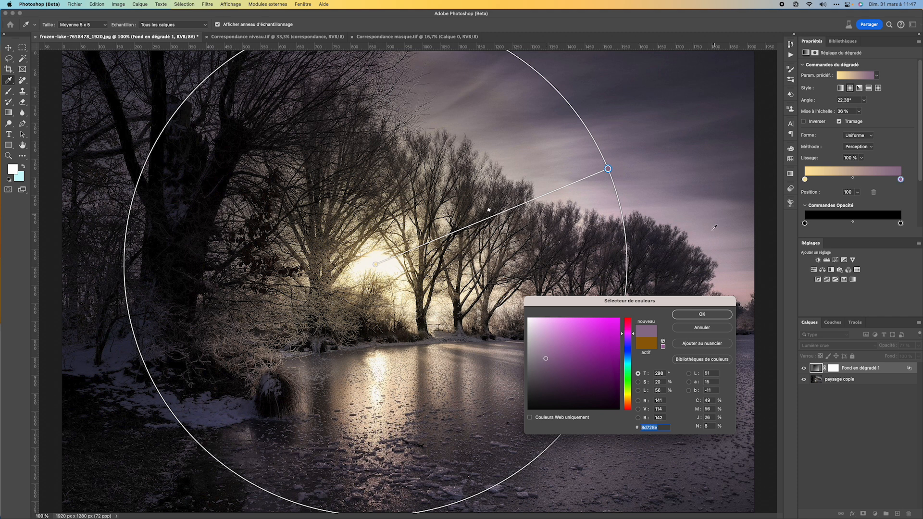
pyautogui.click(628, 400)
pyautogui.moveTo(551, 358); pyautogui.dragTo(584, 346)
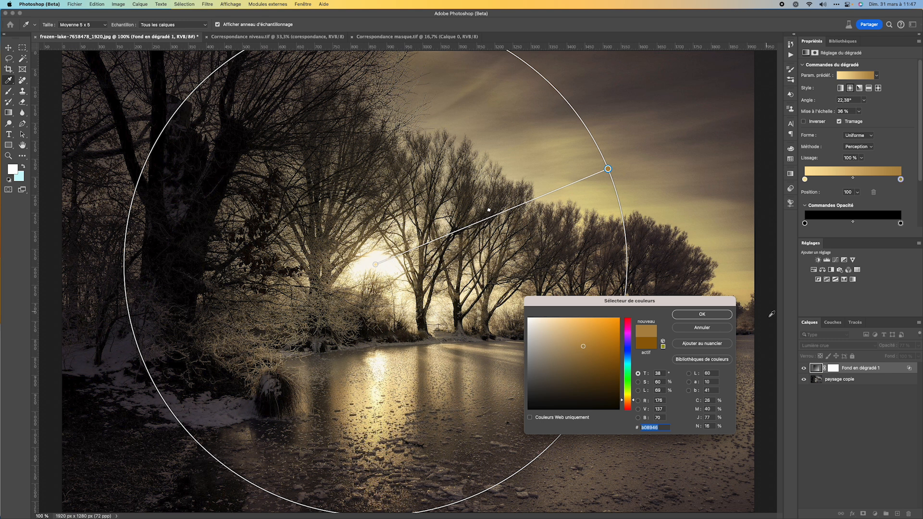
pyautogui.click(716, 315)
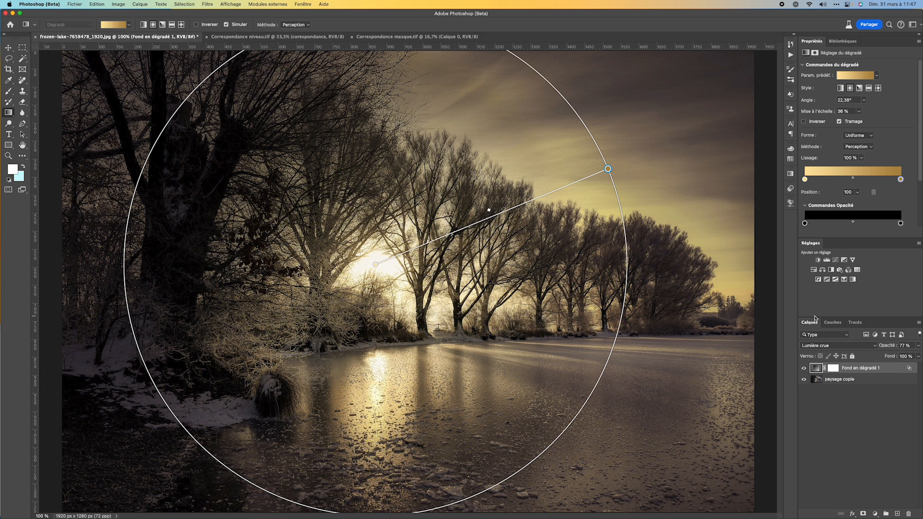